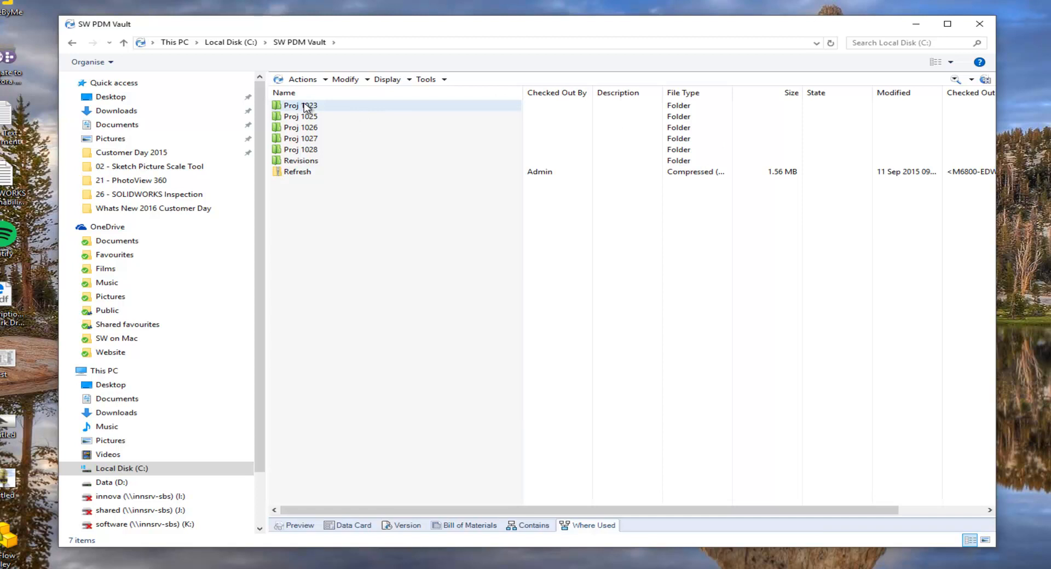
Browse to the Engineering folder of Proj 1023 and examine the preview and data card of file 00012495
left_click(308, 130)
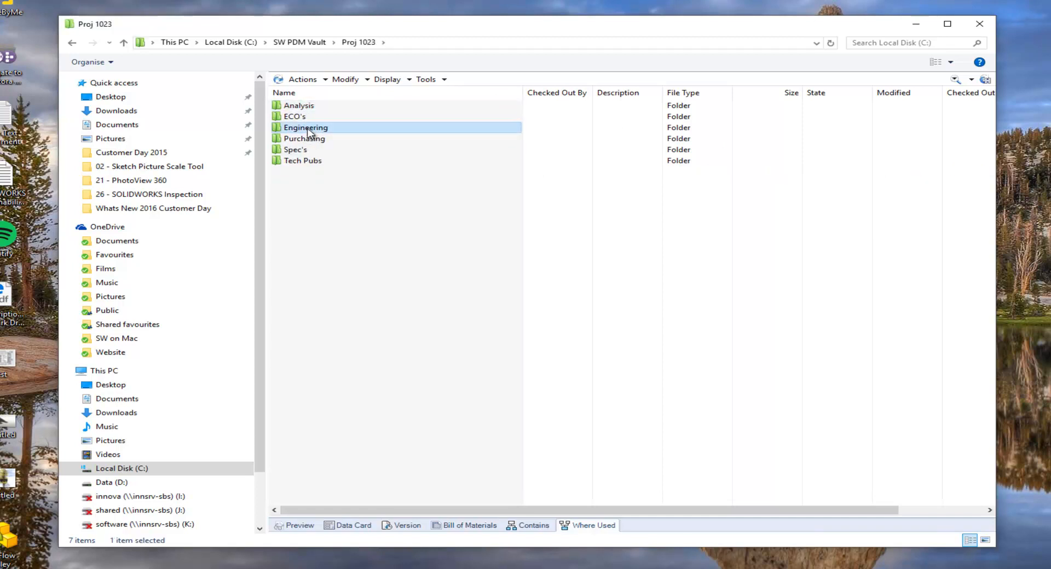
double_click(308, 129)
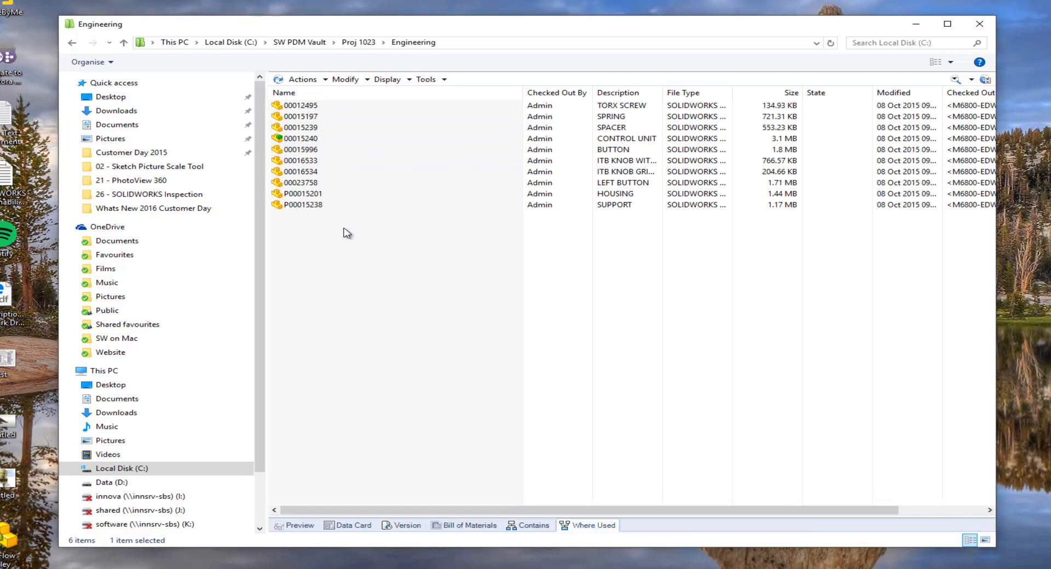
left_click_drag(567, 513, 586, 232)
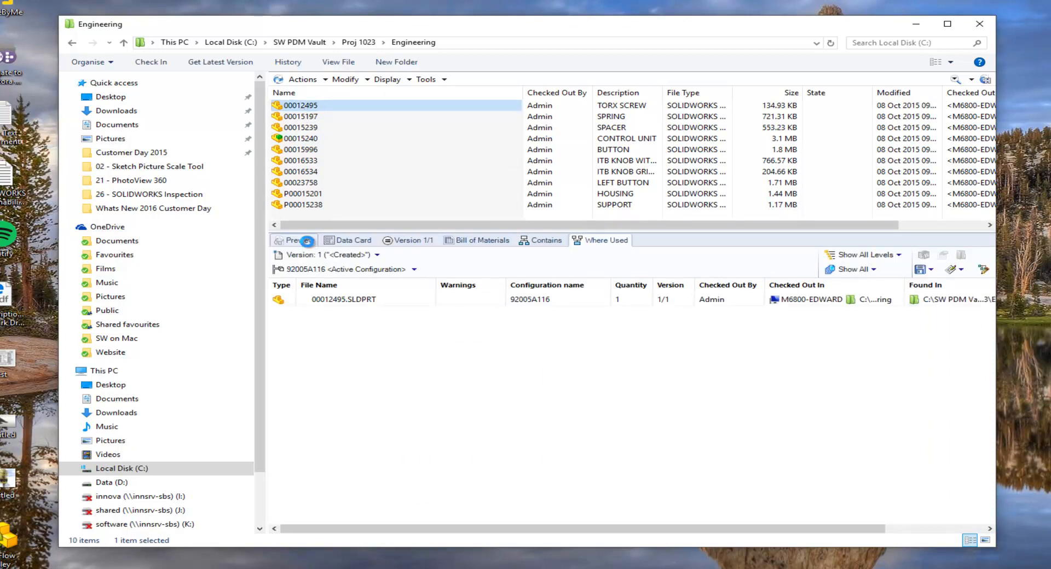
left_click(306, 240)
left_click_drag(474, 393, 439, 400)
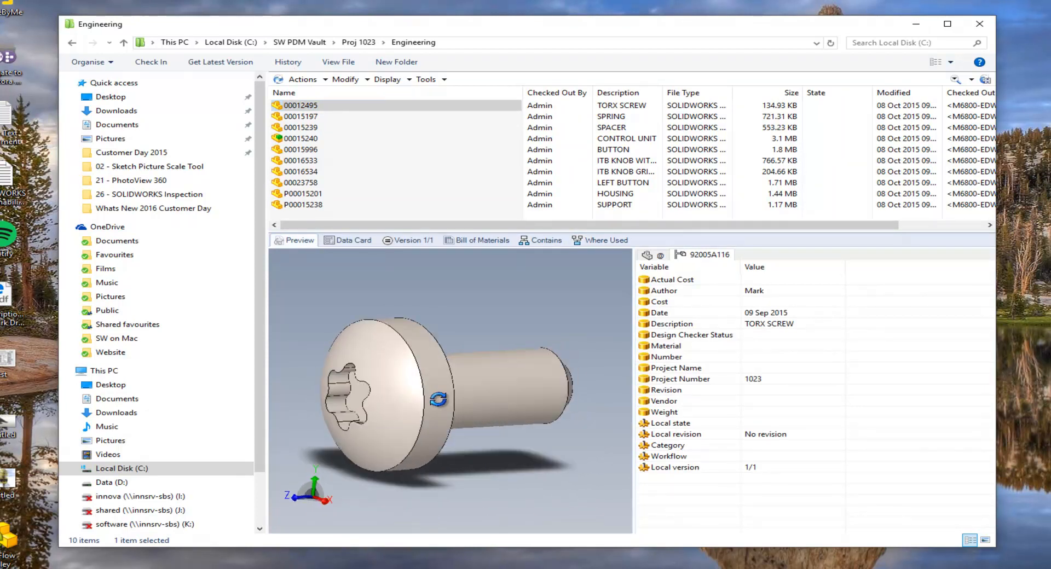
left_click(361, 242)
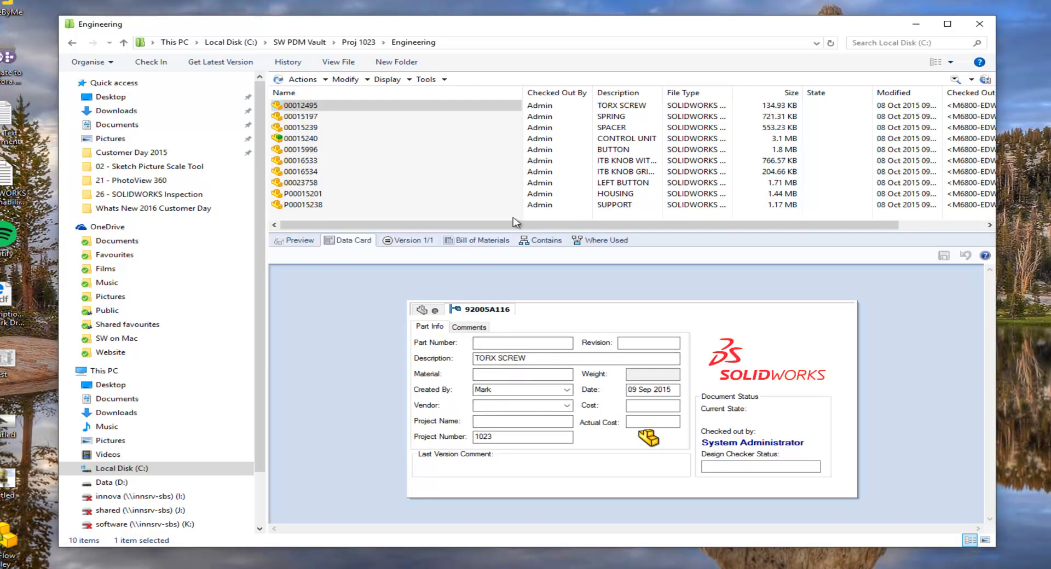
Copy the Torso Support Frame folder from the desktop into the root of SW PDM Vault
left_click(301, 43)
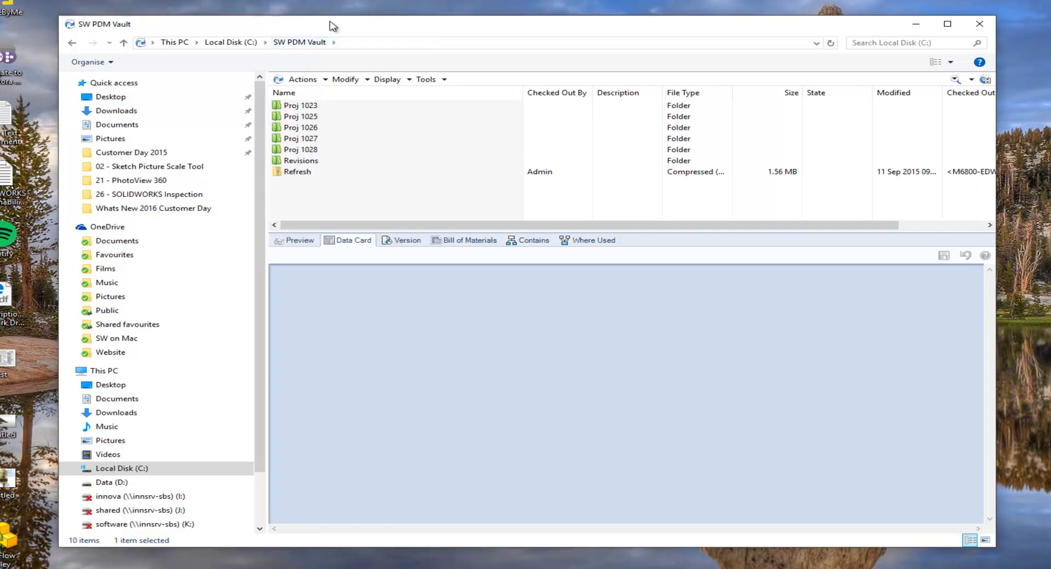
left_click_drag(333, 24, 416, 8)
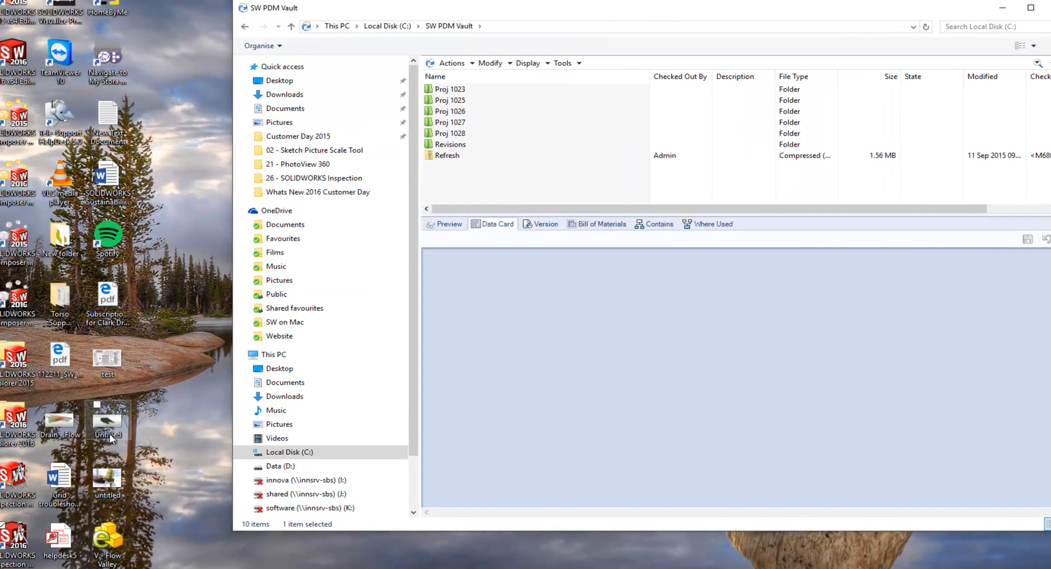
left_click(61, 306)
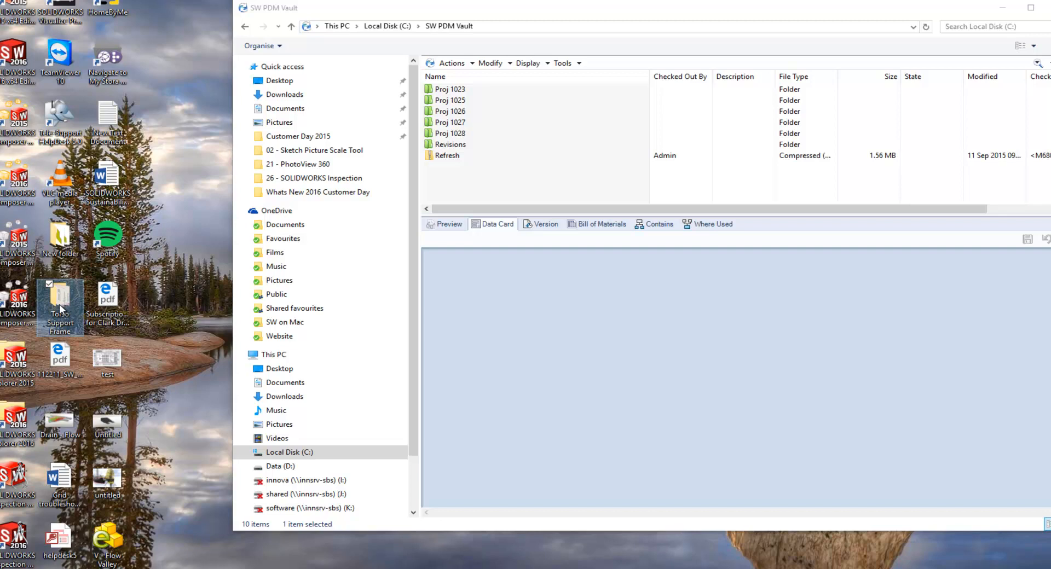
right_click(59, 305)
left_click(11, 237)
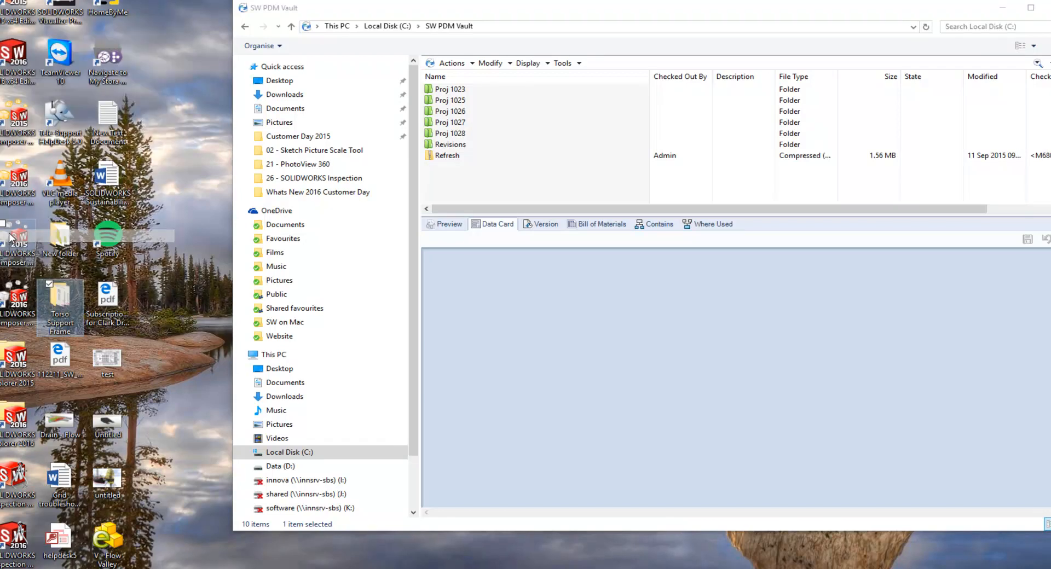
right_click(475, 186)
left_click(498, 236)
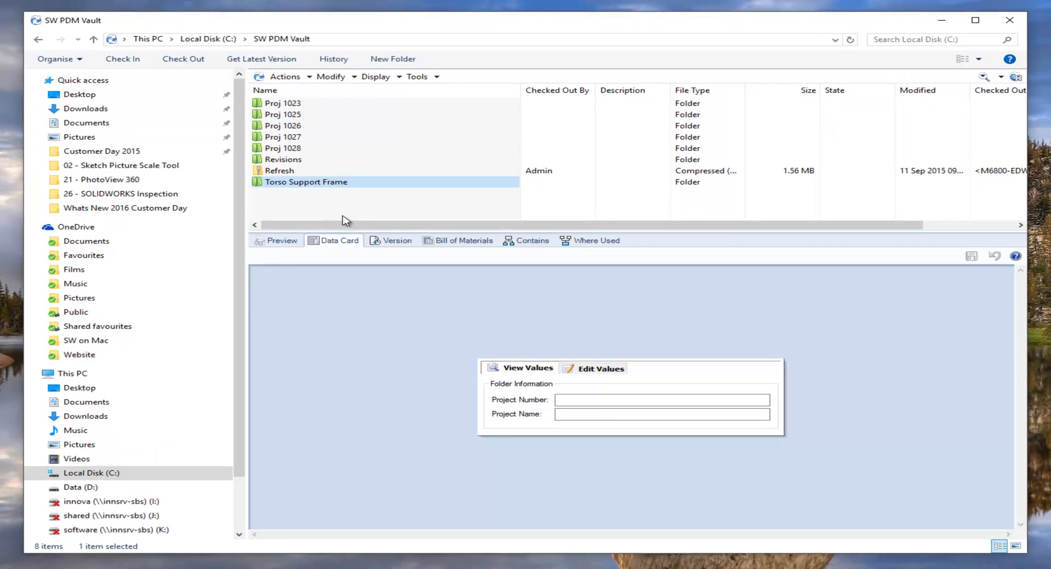
Check in all the files in the vault's Torso Support Frame folder
double_click(320, 184)
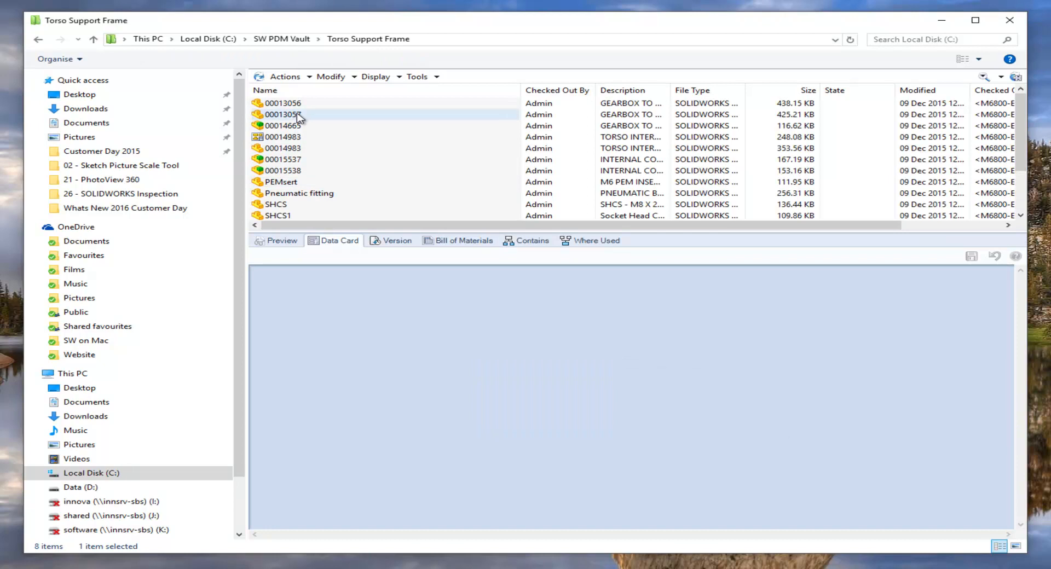
left_click_drag(464, 232, 462, 339)
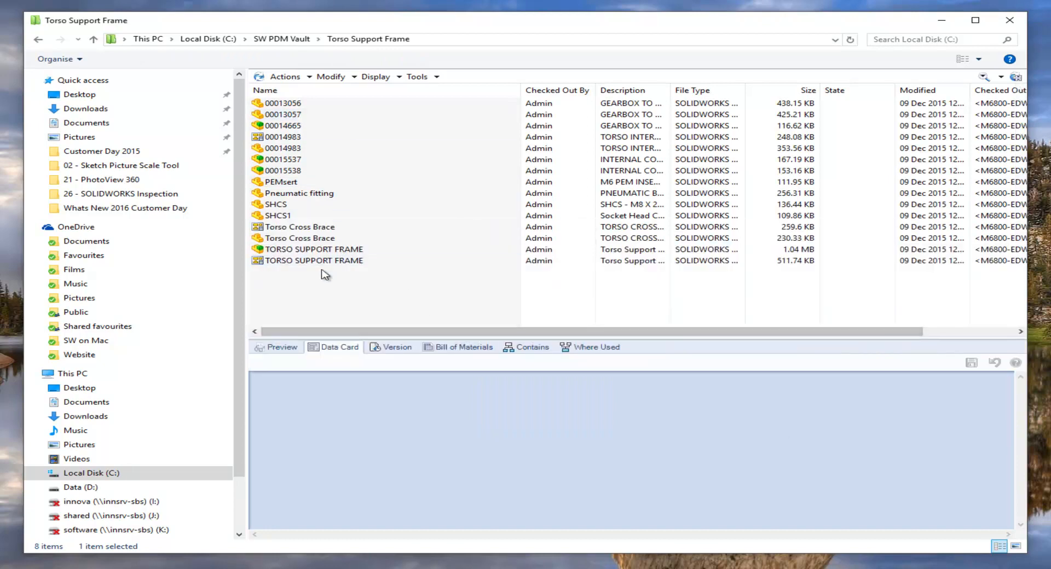
left_click(321, 262)
left_click(286, 104, "shift")
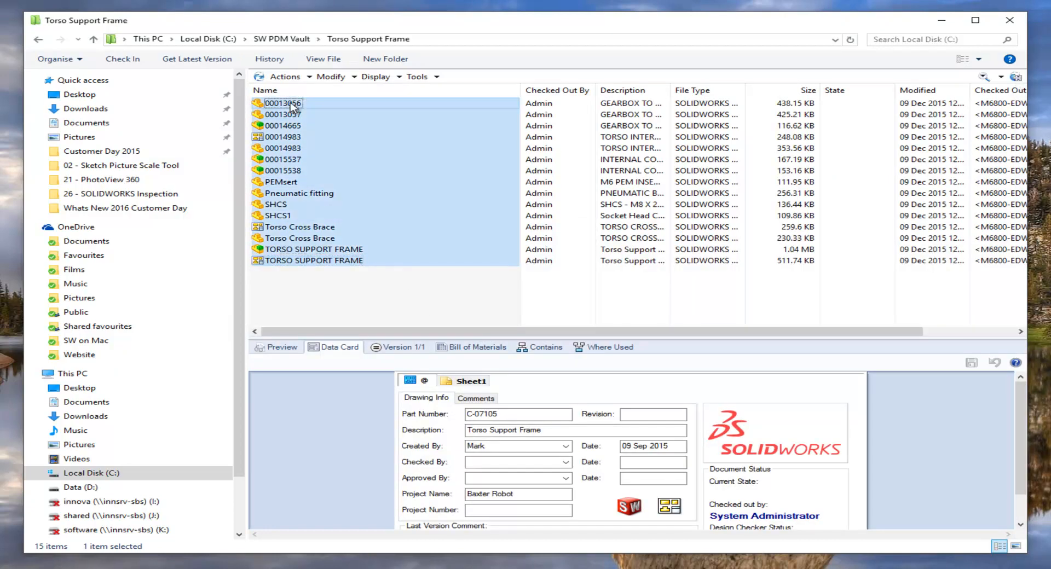
right_click(291, 104)
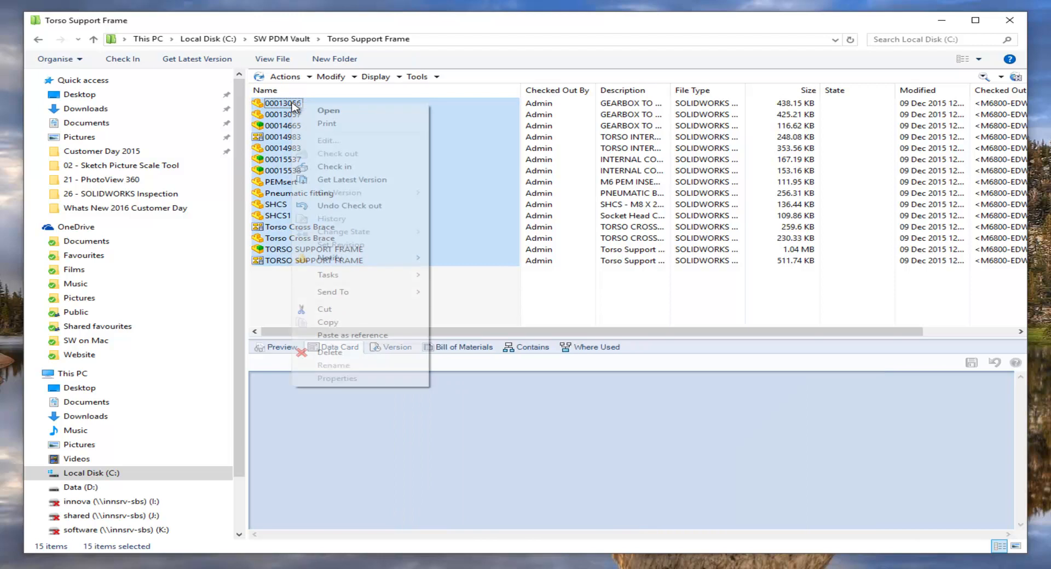
left_click(332, 169)
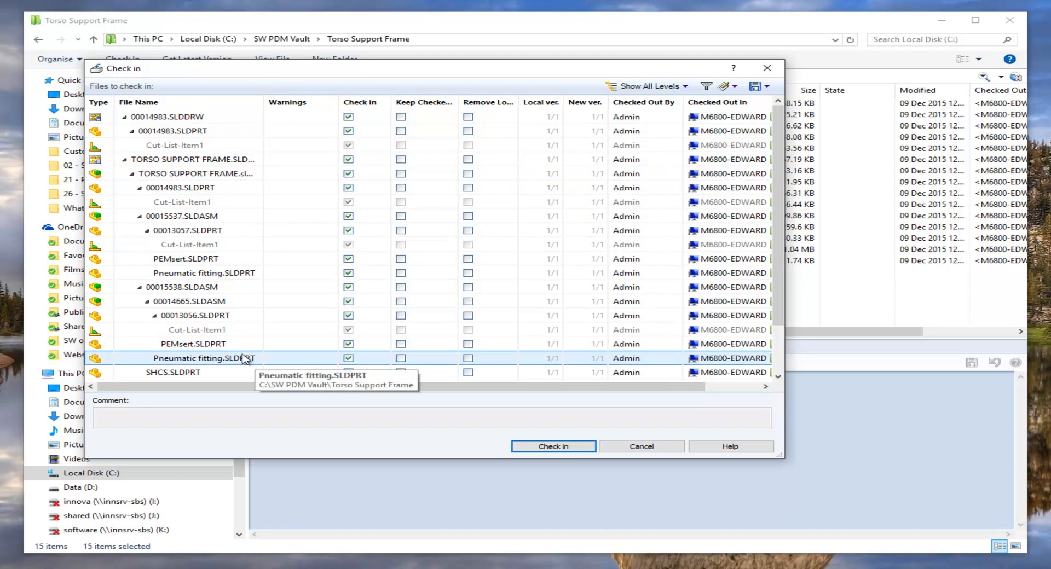
left_click(546, 448)
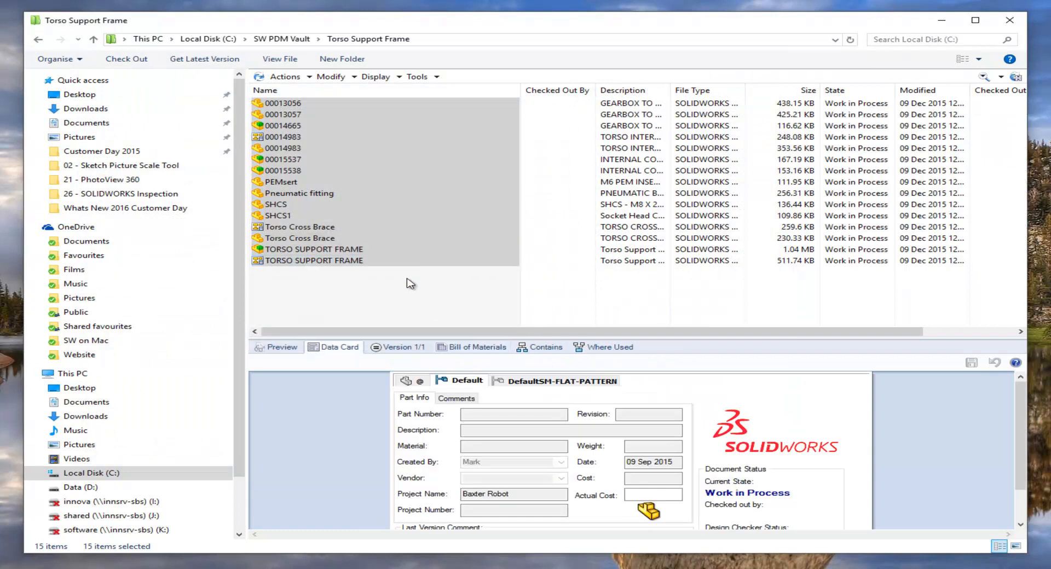
left_click(396, 290)
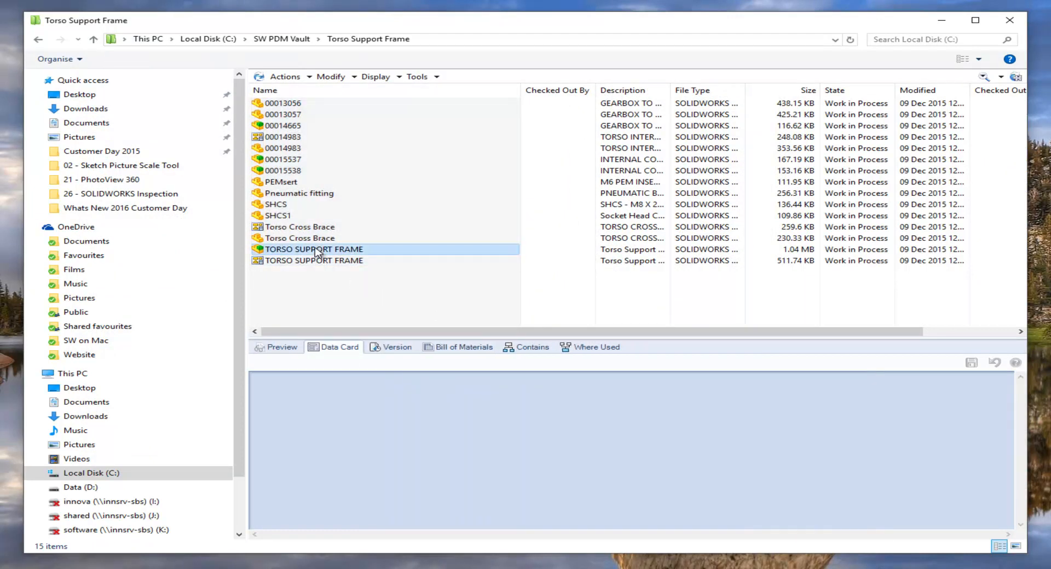
Examine the data card, version information and bill of materials of the TORSO SUPPORT FRAME assembly
left_click(317, 250)
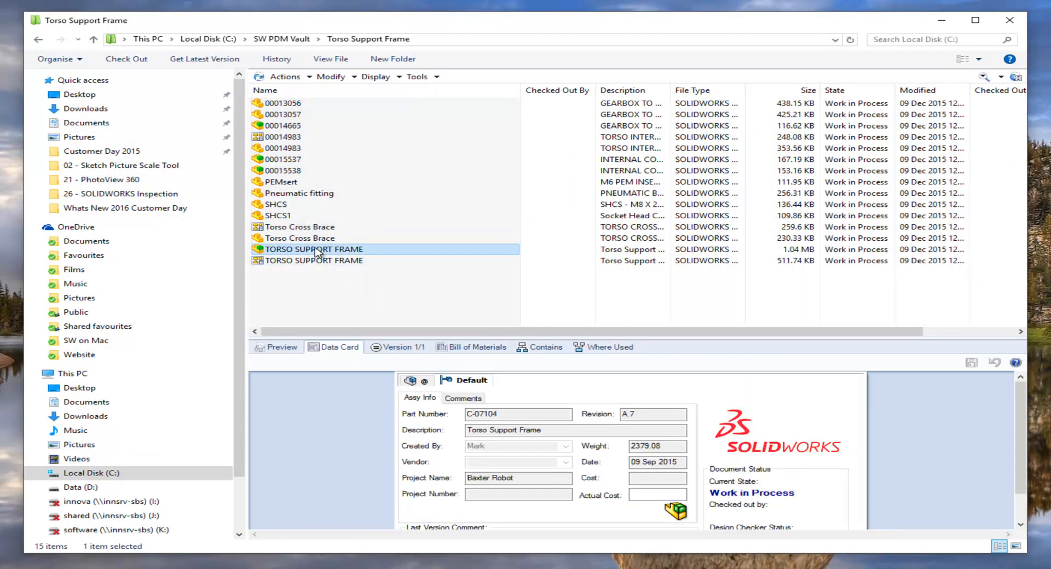
left_click(391, 350)
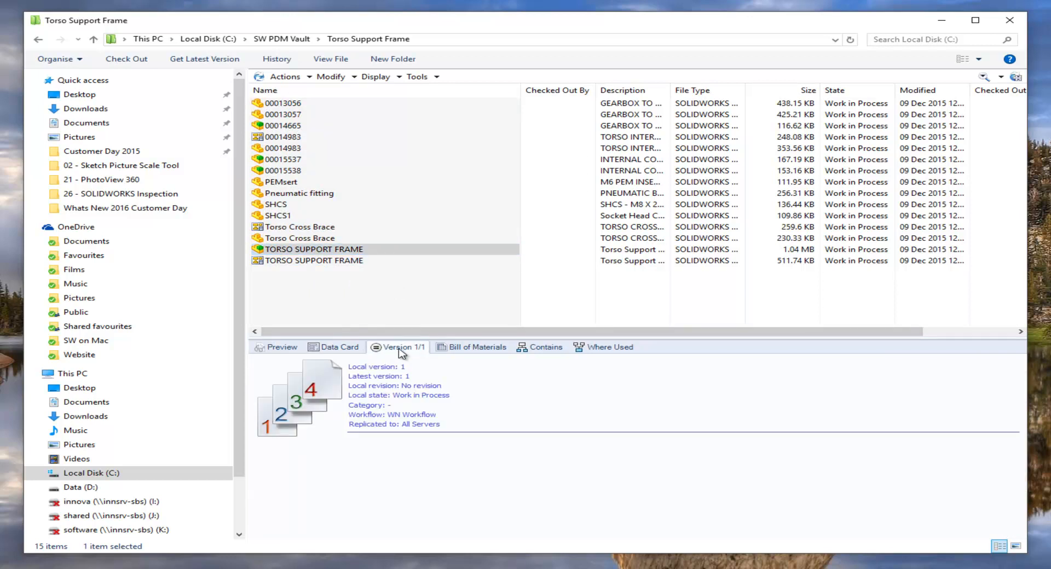
left_click(445, 349)
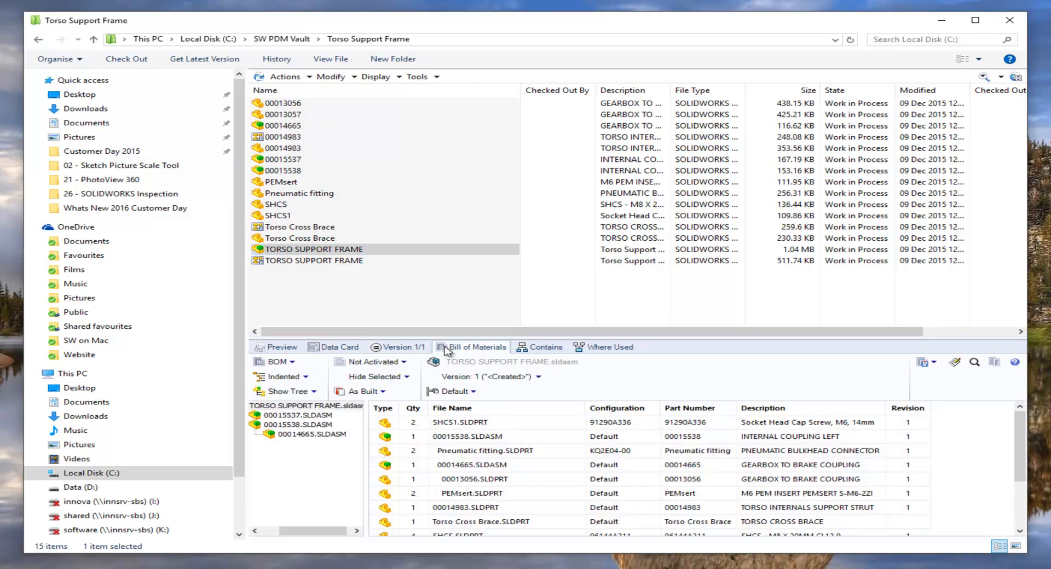
left_click(466, 436)
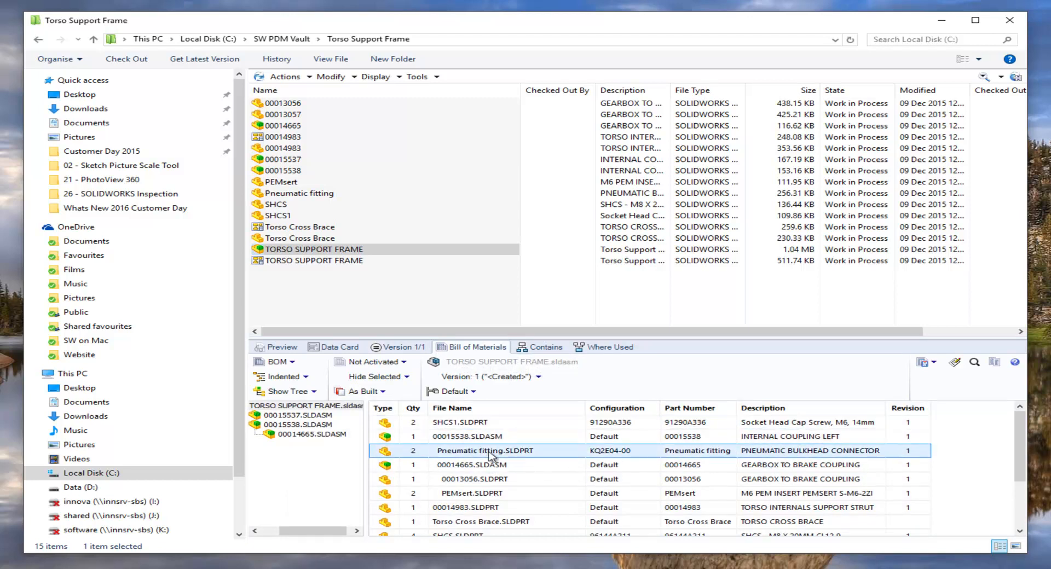
left_click(501, 494)
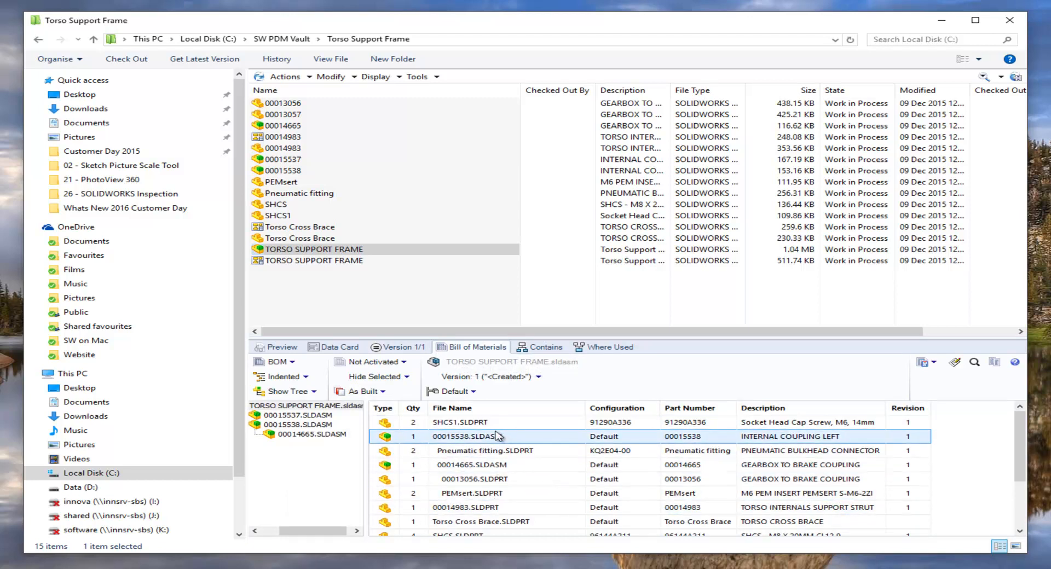
Examine where the Torso Cross Brace part is used
left_click(297, 240)
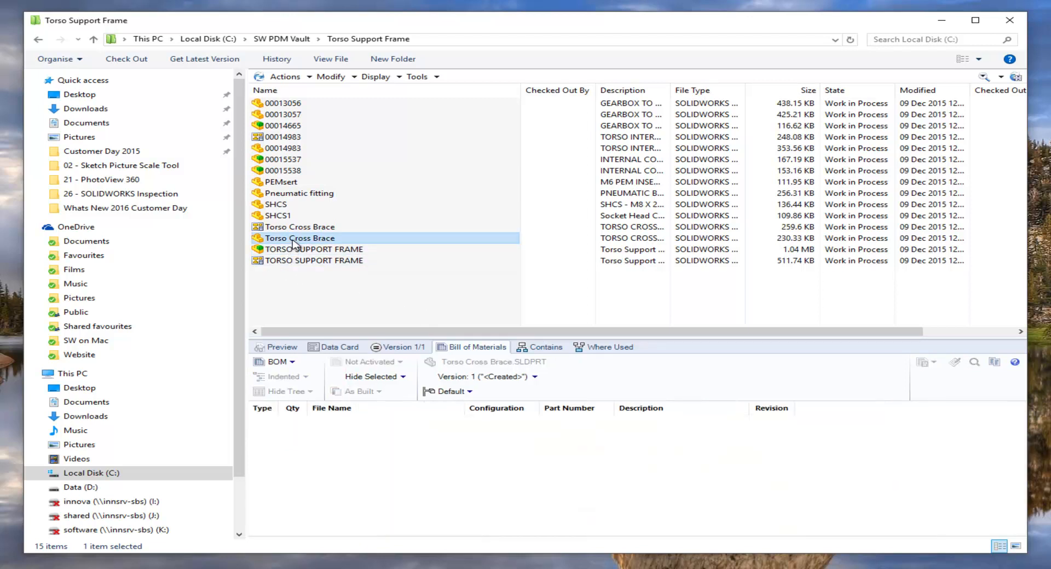
left_click(606, 349)
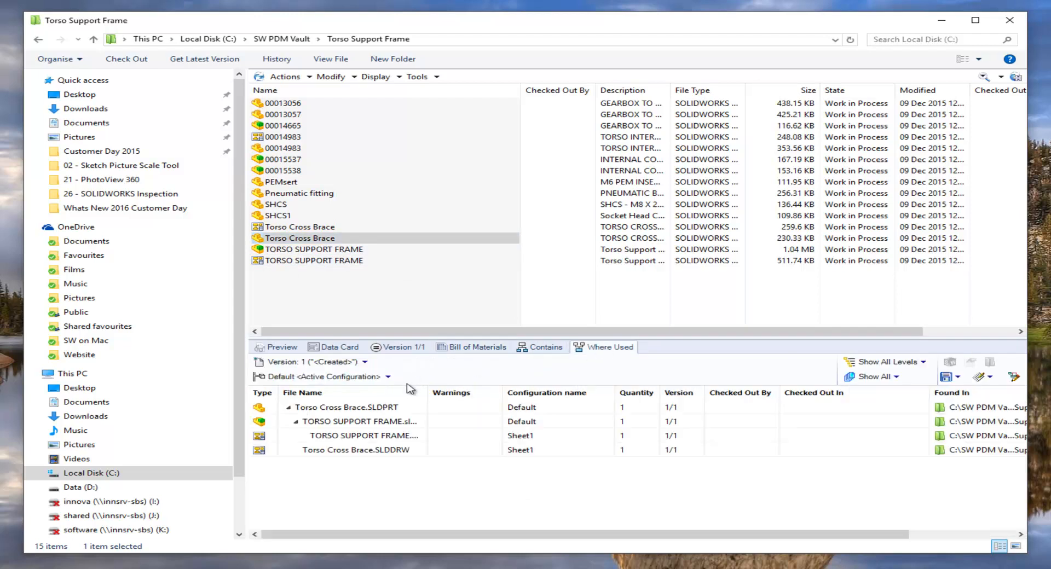
left_click(350, 423)
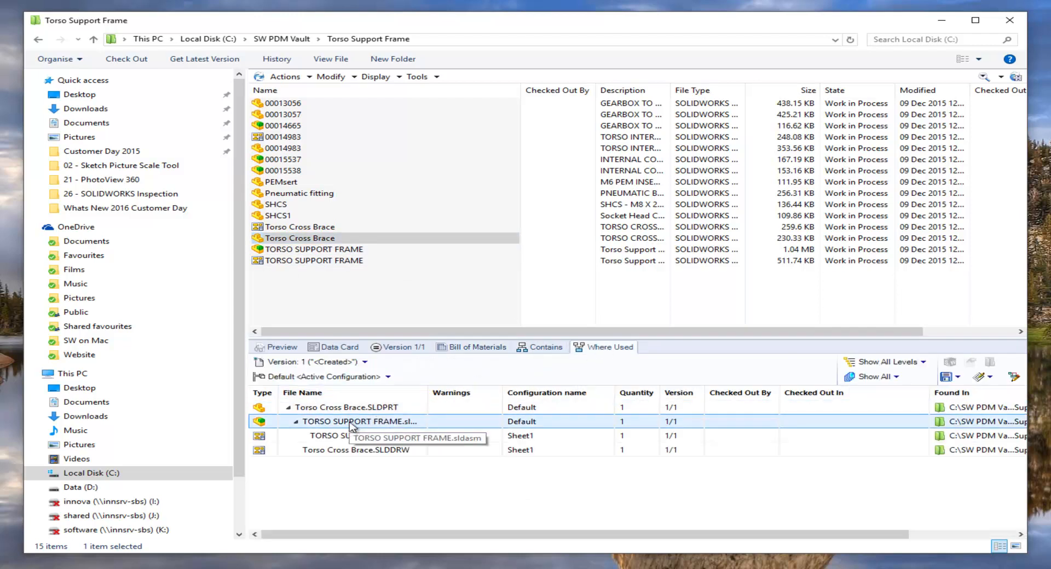
left_click(353, 439)
left_click(343, 451)
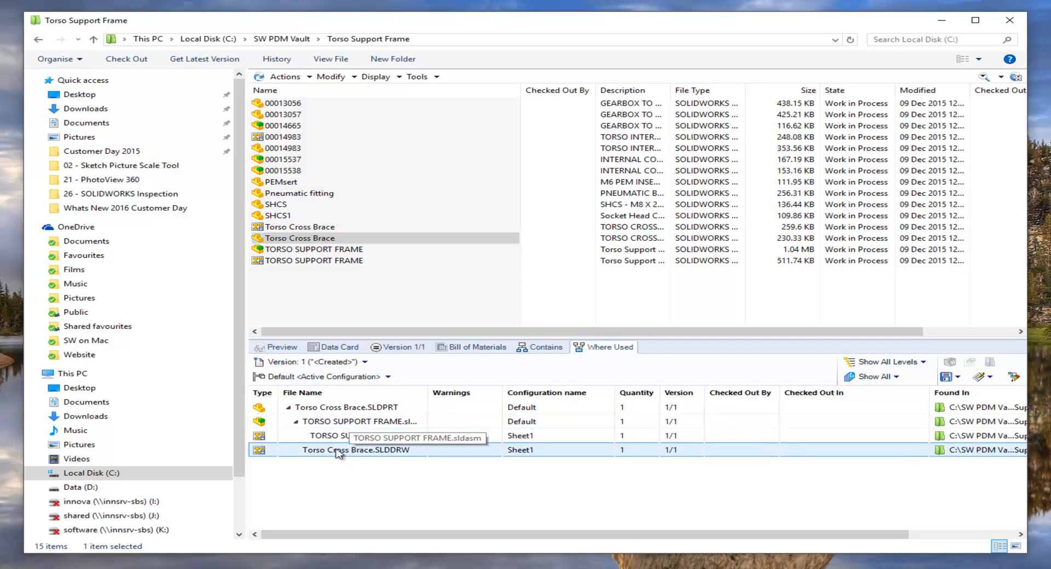
left_click(361, 438)
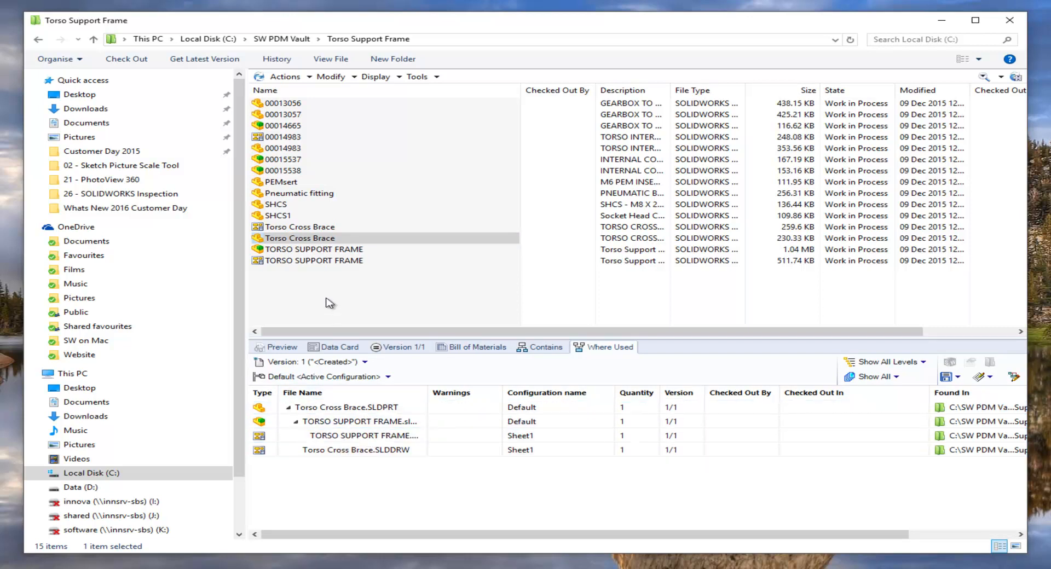
Check out the Torso Cross Brace part and drawing together with the TORSO SUPPORT FRAME assembly and drawing
left_click(297, 241)
left_click(294, 229)
left_click(293, 239, "ctrl")
left_click(296, 250, "ctrl")
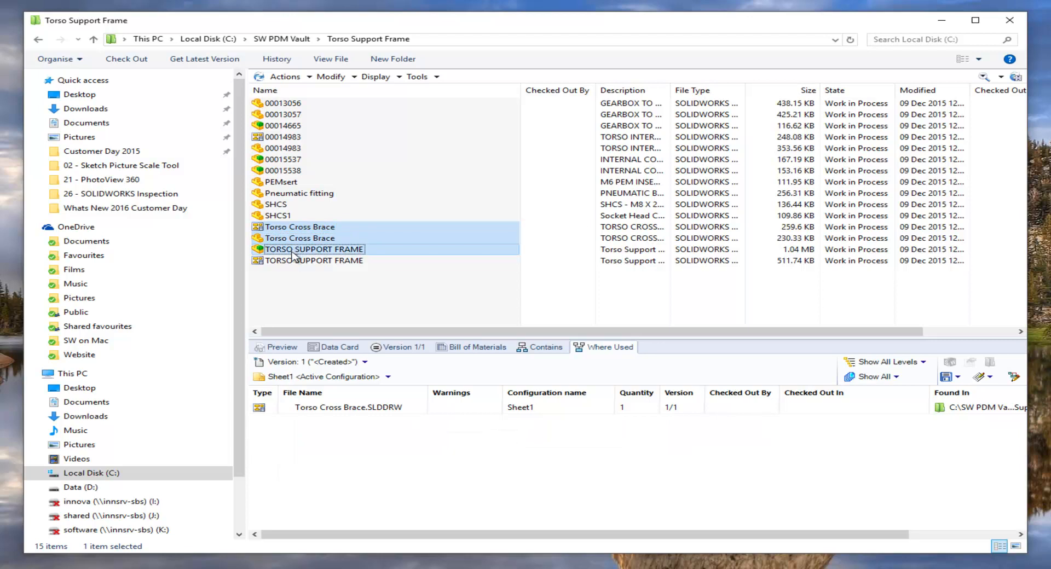
left_click(295, 261, "ctrl")
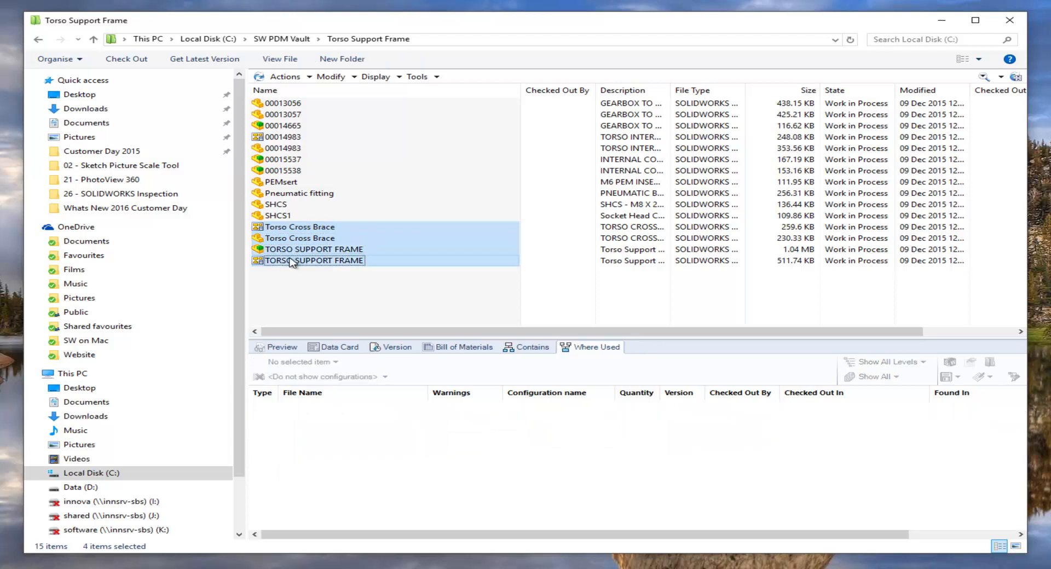
right_click(292, 263)
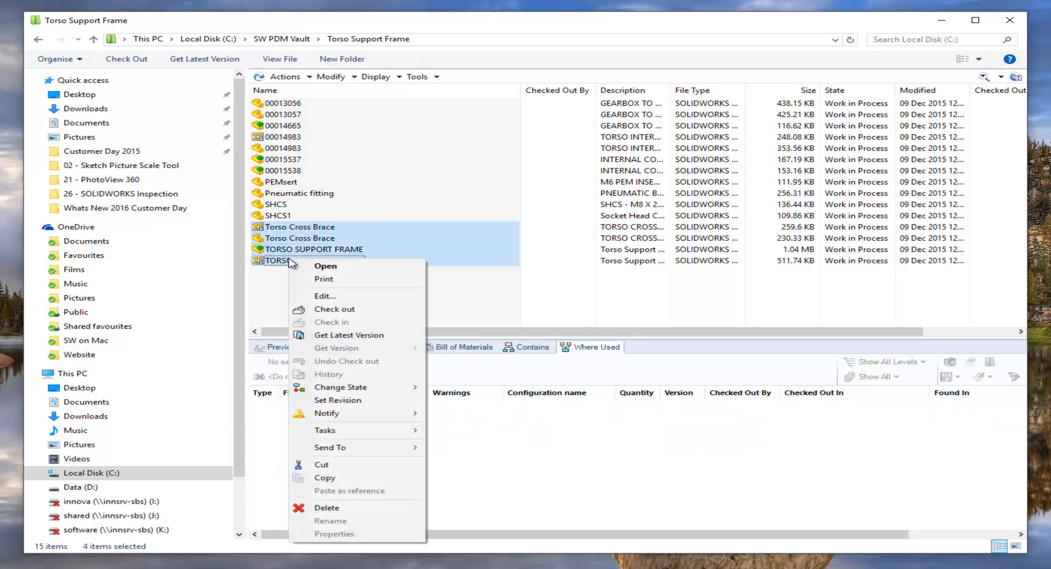
left_click(331, 309)
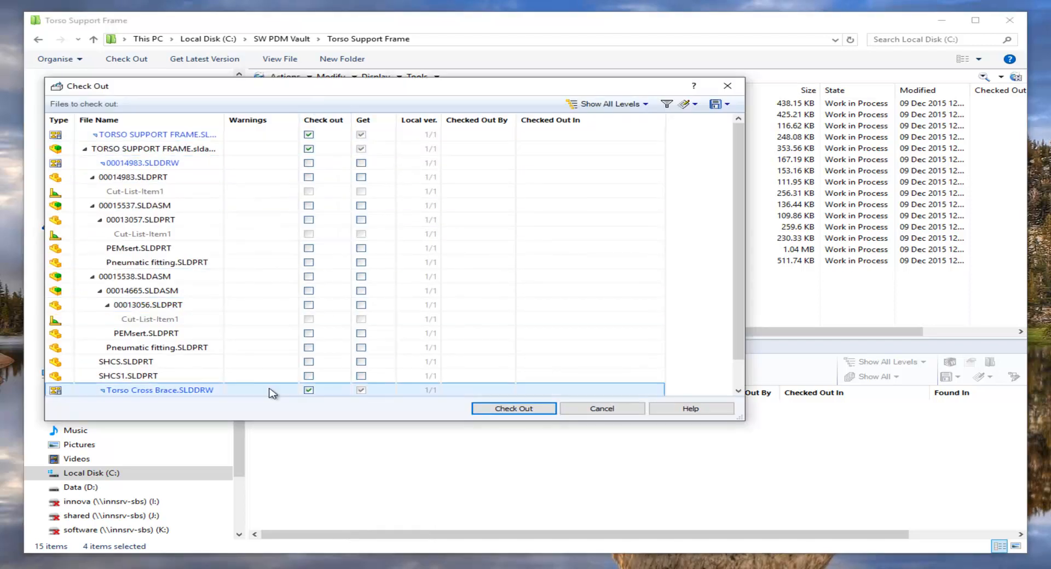
left_click(501, 408)
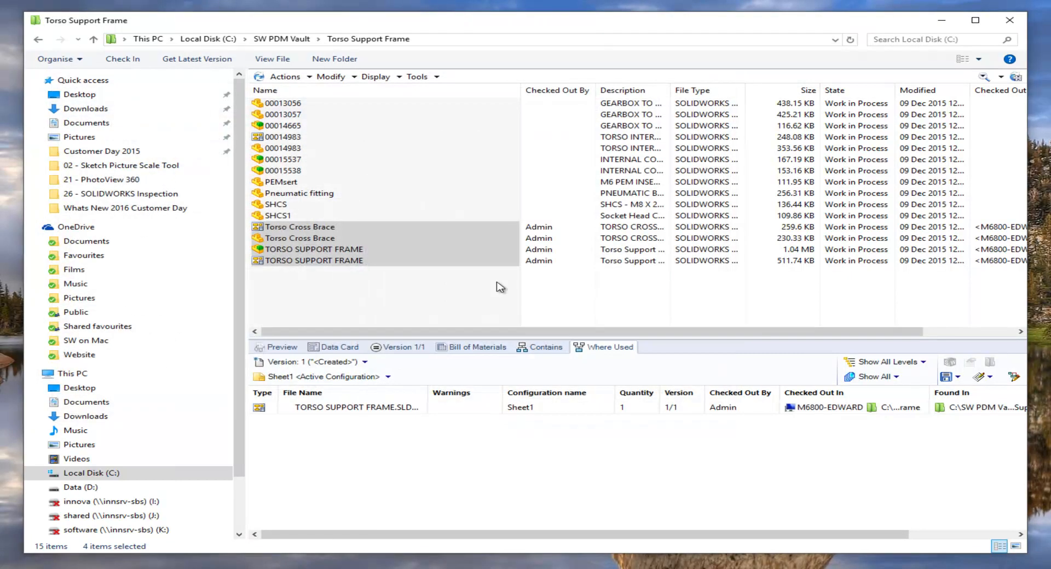
left_click(411, 302)
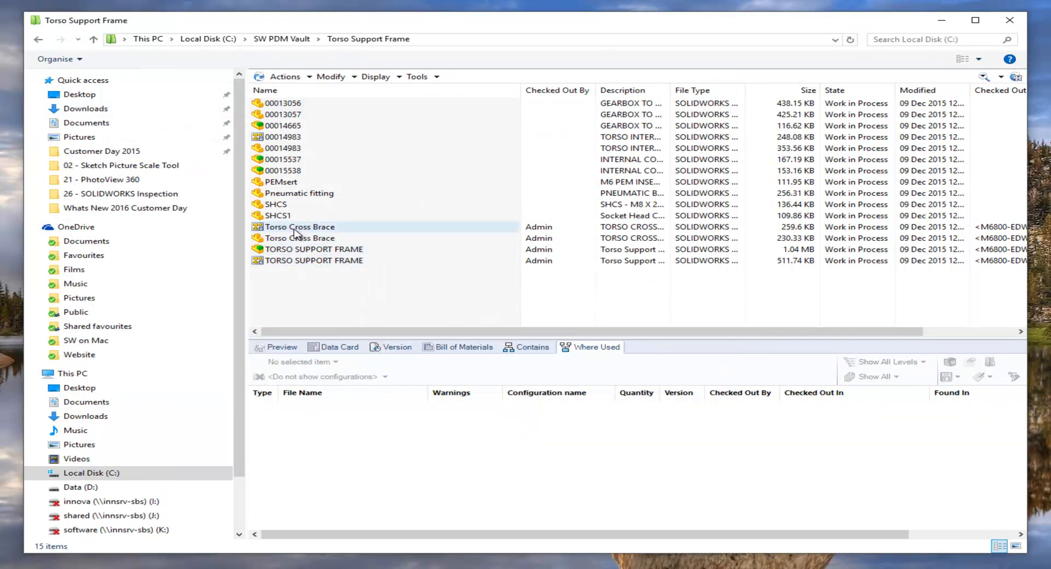
Open the TORSO SUPPORT FRAME assembly in SOLIDWORKS and display the PDM file information for its components
left_click(299, 250)
right_click(300, 252)
left_click(329, 257)
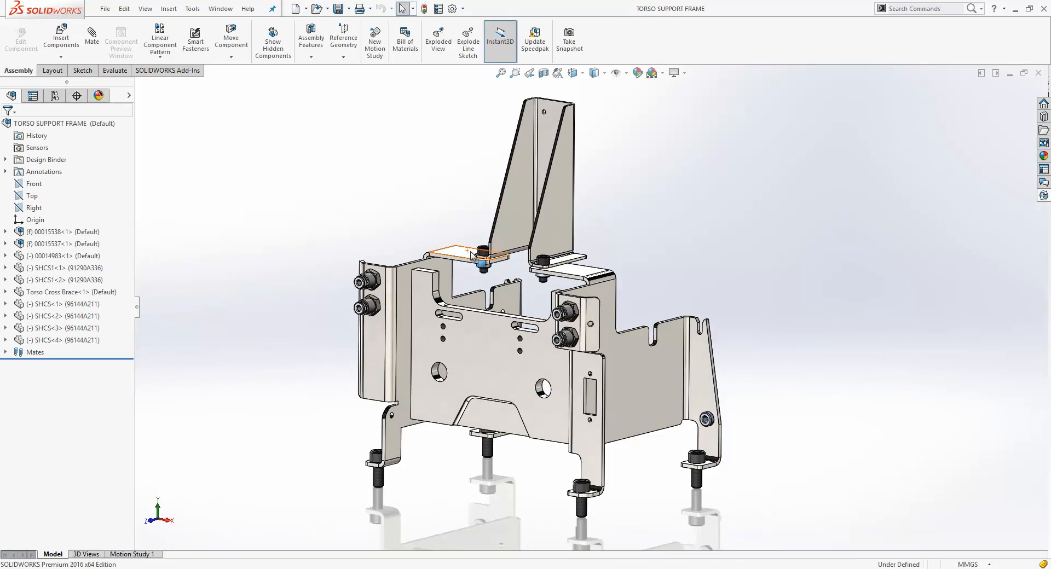
left_click(1043, 181)
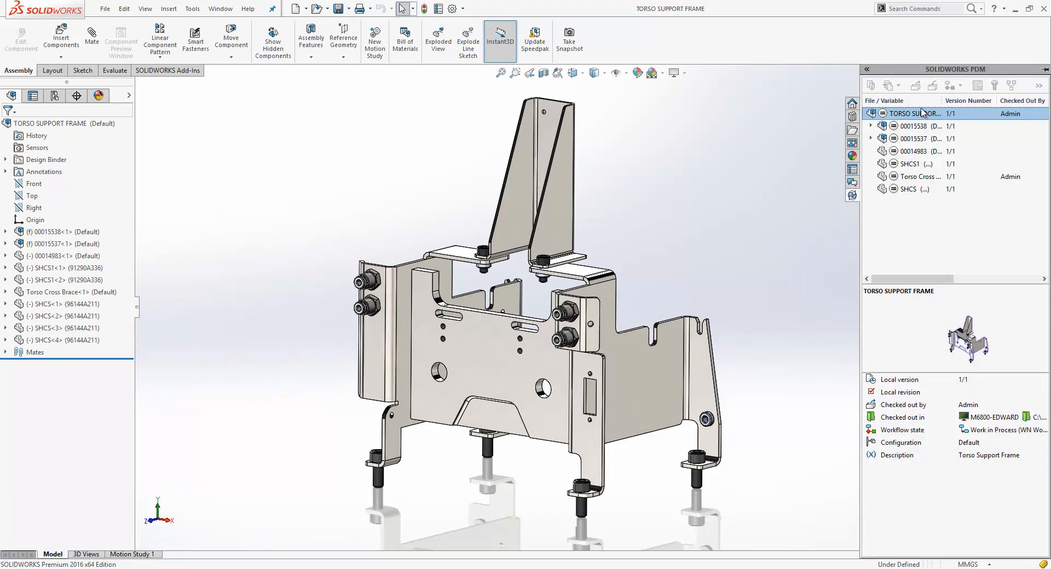
Open the Torso Cross Brace part from the assembly and keep its PDM file information permanently displayed
left_click(472, 361)
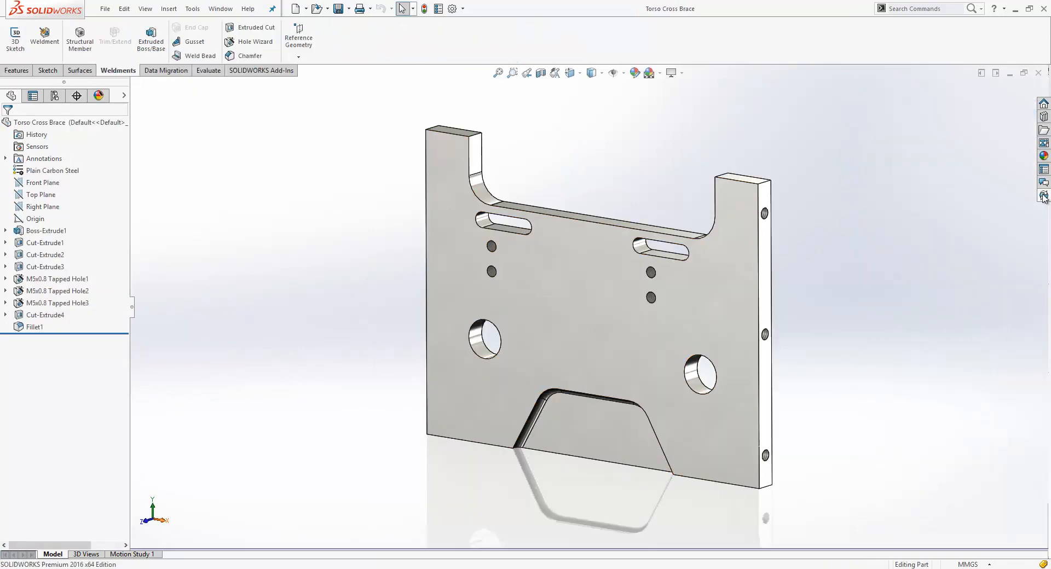
left_click(1043, 197)
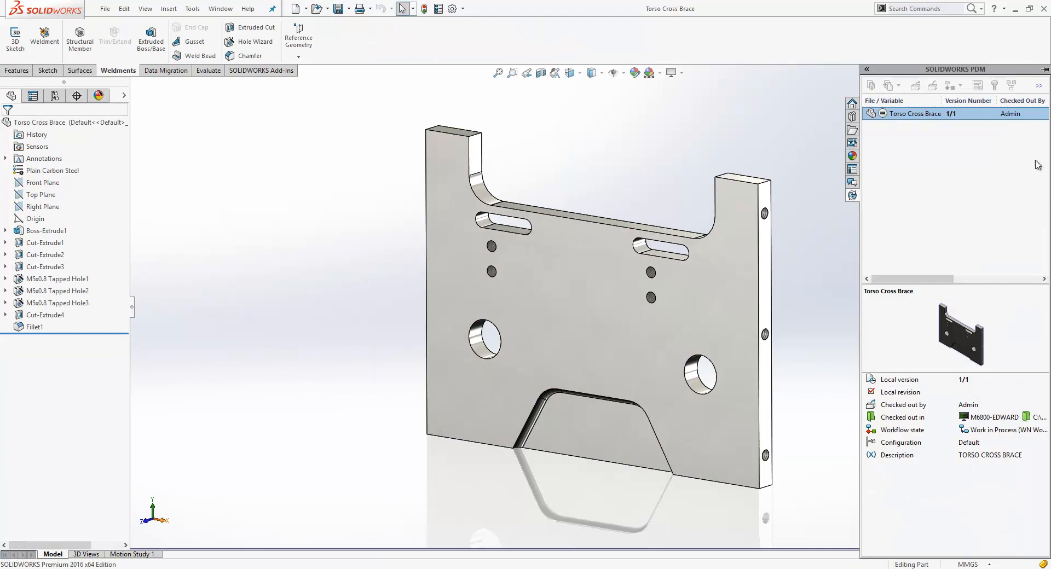
left_click(1046, 67)
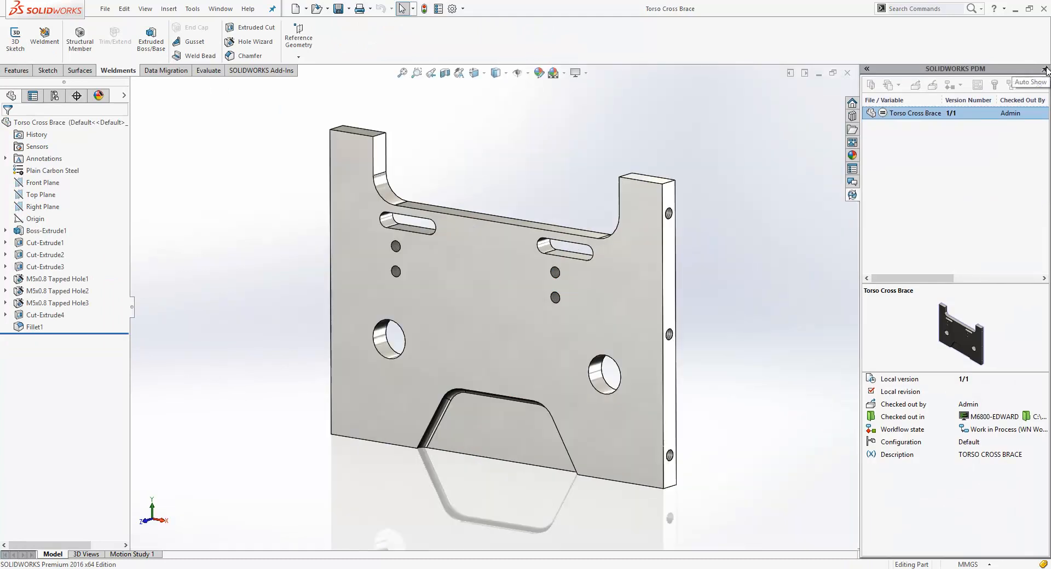
Set the diameter of the cross brace's two large round holes to 30 mm and save the part
left_click(381, 343)
double_click(300, 279)
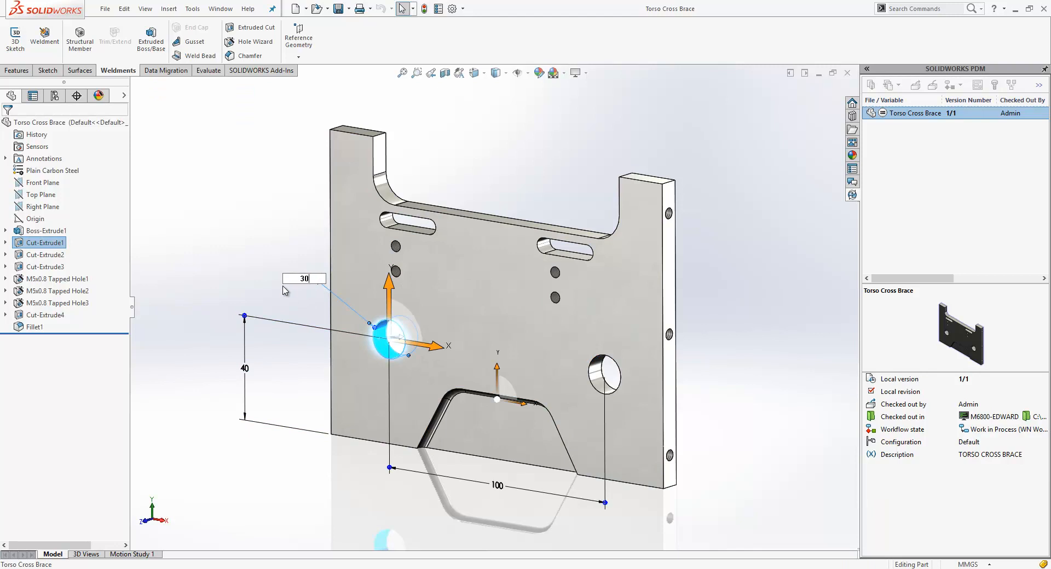
key("Return")
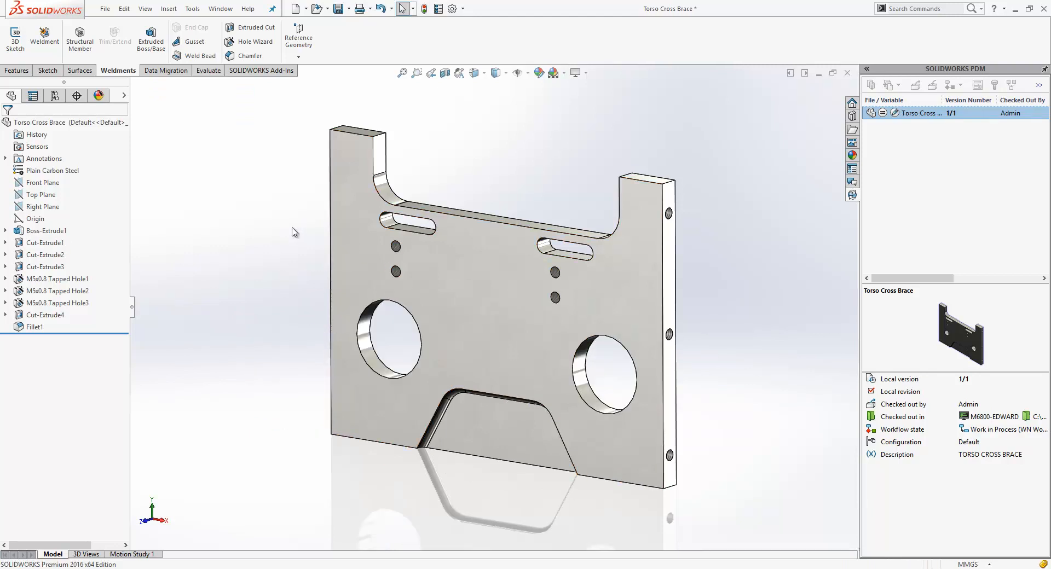
left_click(338, 9)
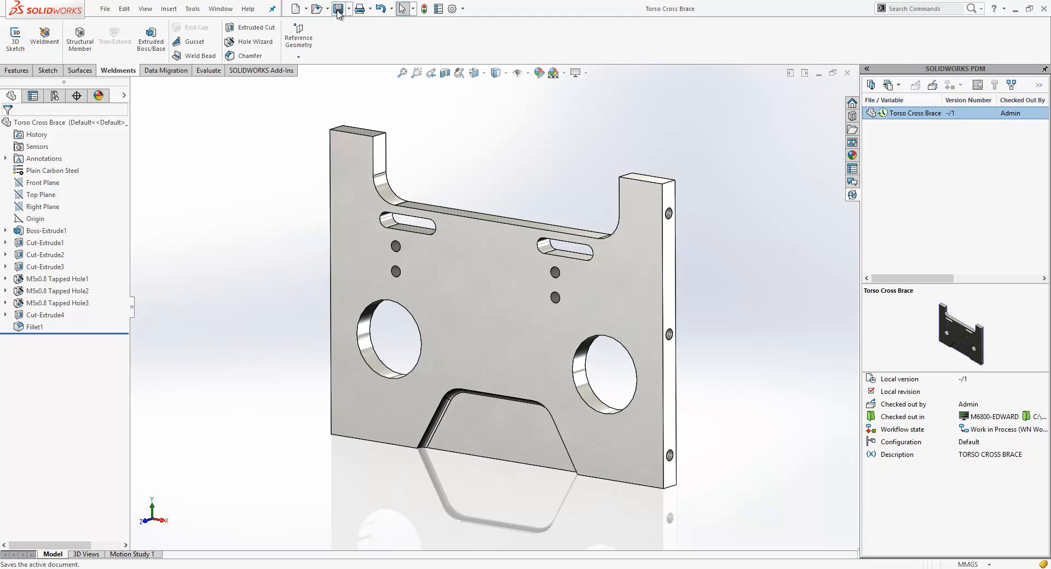
Open the drawing of the Torso Cross Brace part and save it with the updated geometry
right_click(110, 122)
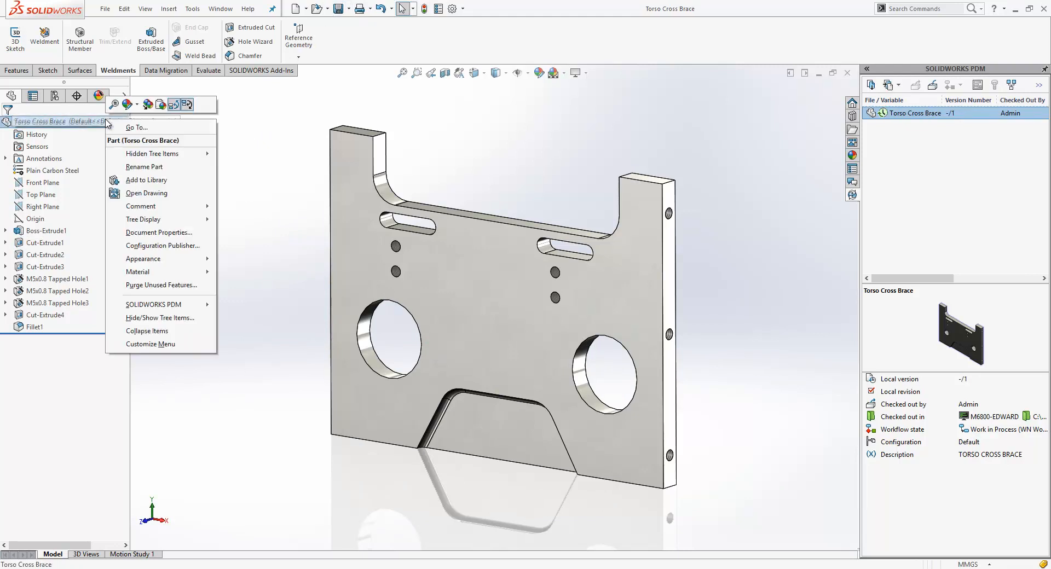
left_click(143, 200)
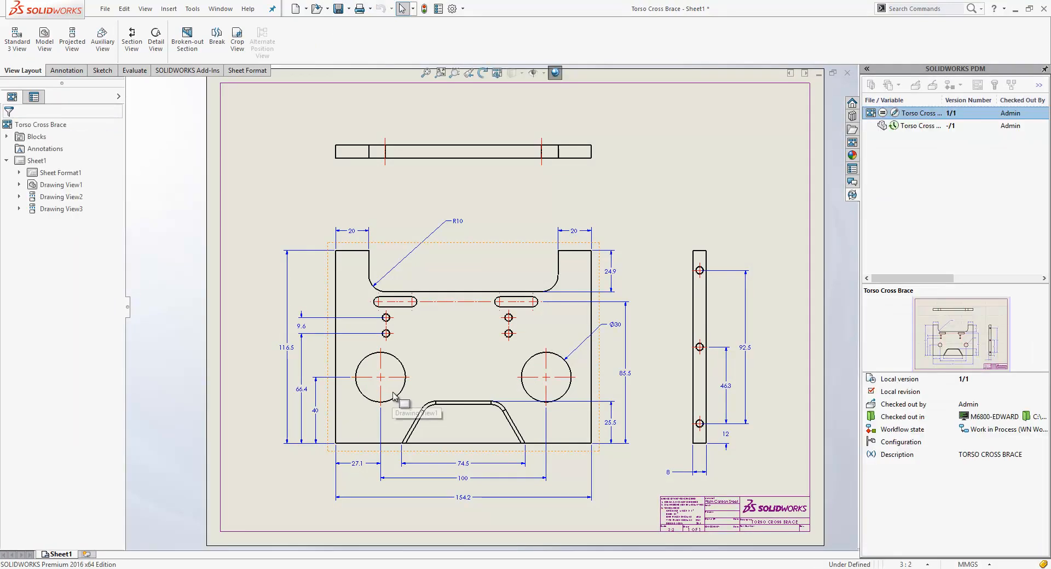
left_click(338, 8)
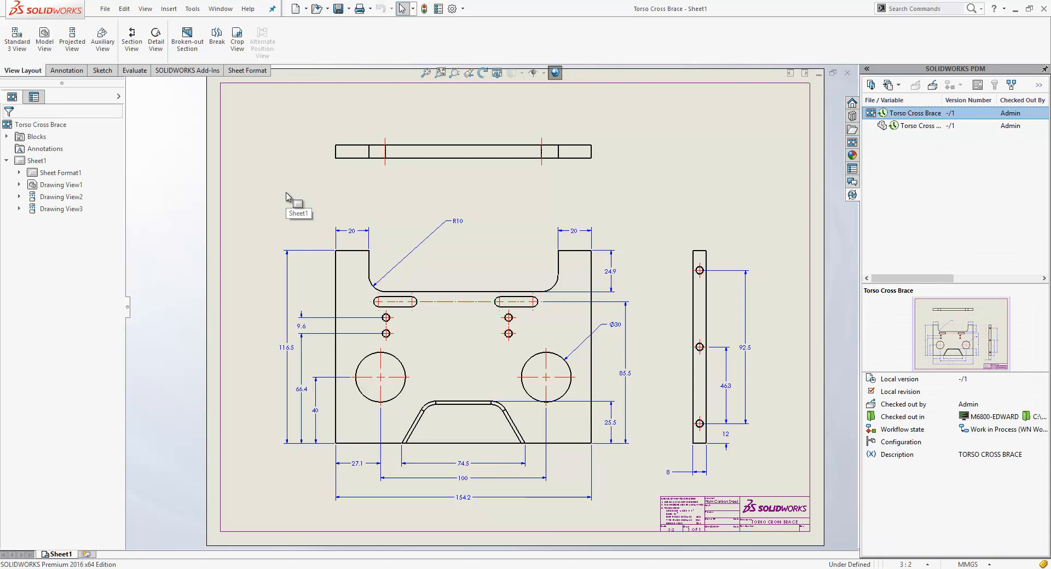
Return to the TORSO SUPPORT FRAME assembly and open its drawing
key("ctrl+Tab")
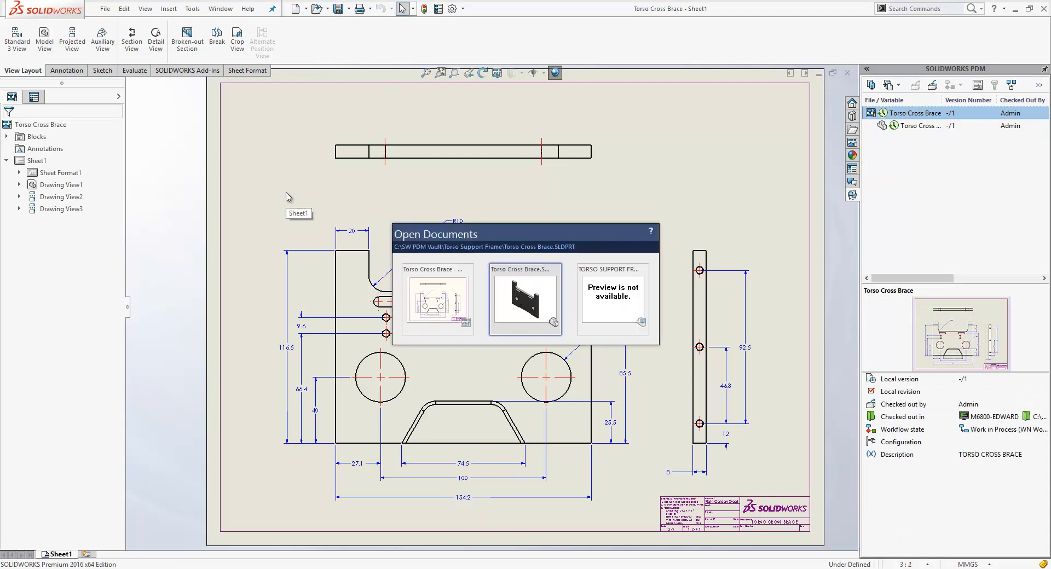
key("ctrl+Tab")
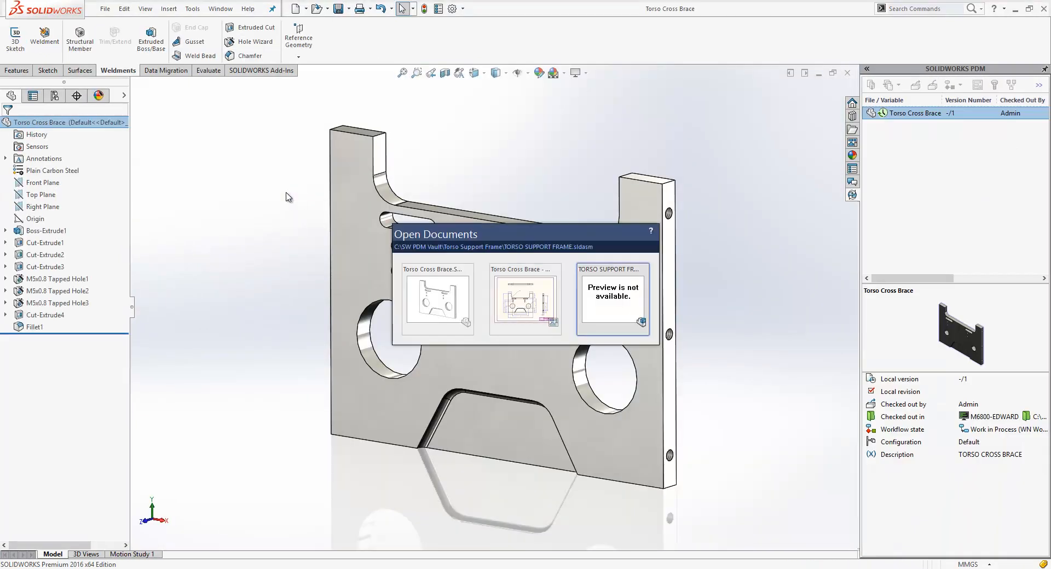
key("Return")
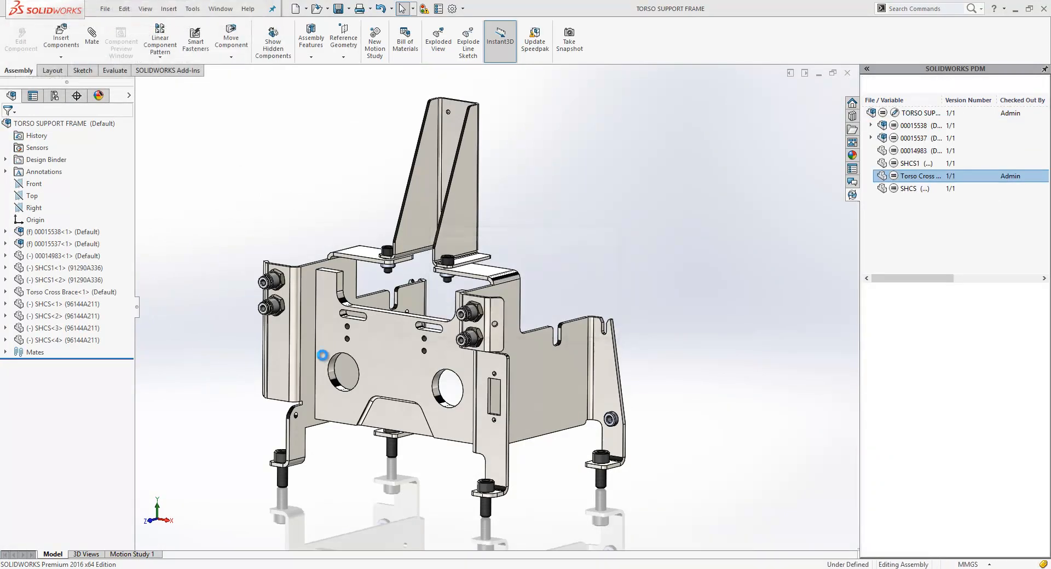
right_click(52, 123)
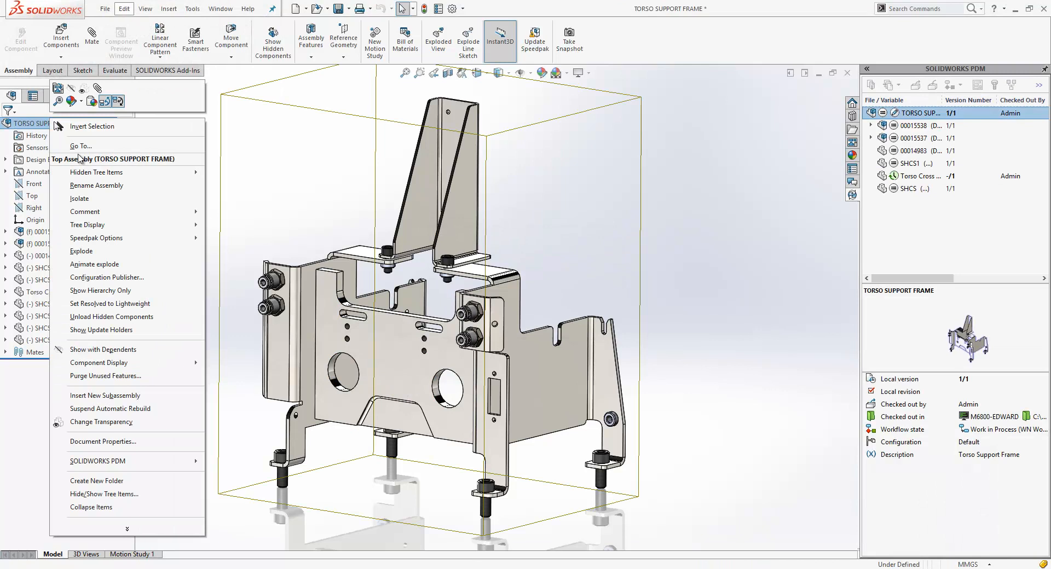
left_click(58, 88)
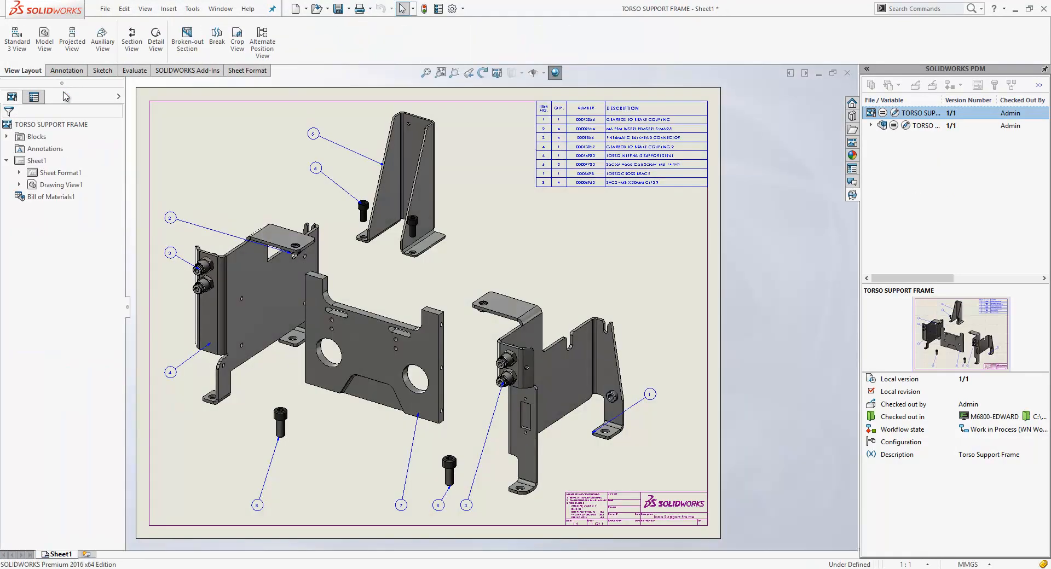
left_click(660, 251)
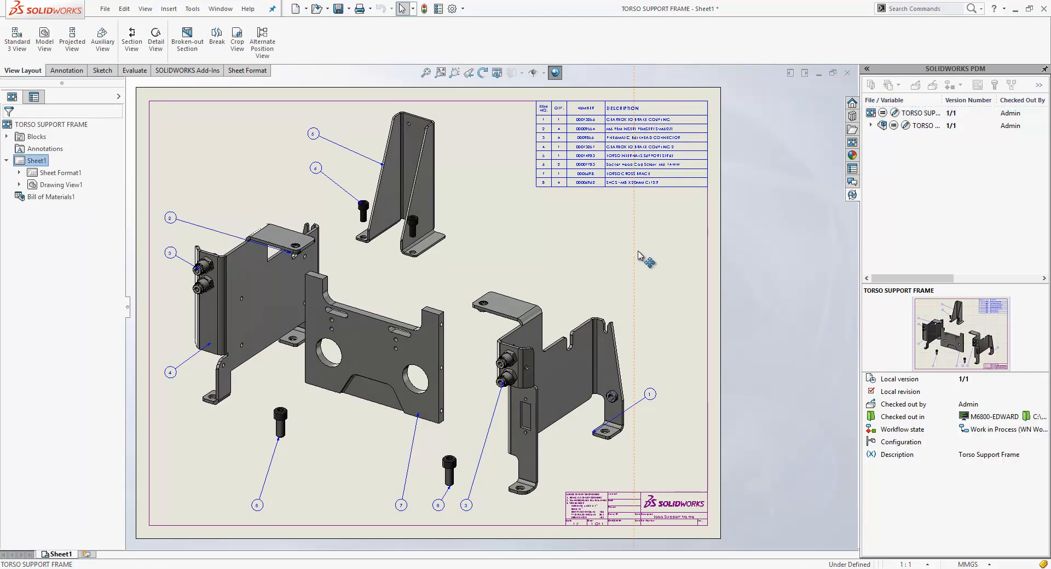
Check in the TORSO SUPPORT FRAME drawing with its checked-out assembly and cross brace files, using the comment "Holes increased in size"
left_click(907, 113)
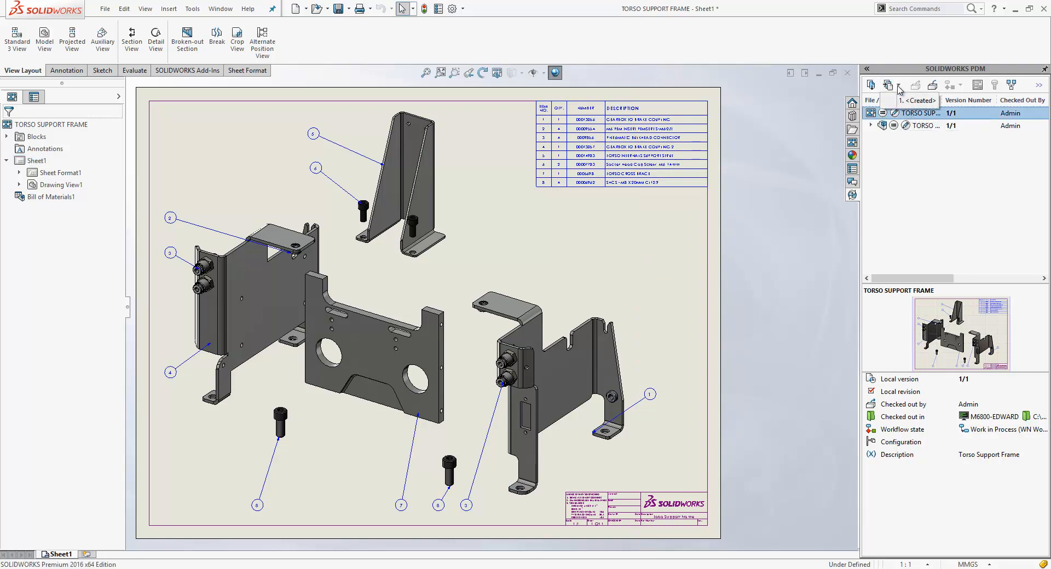
left_click(935, 88)
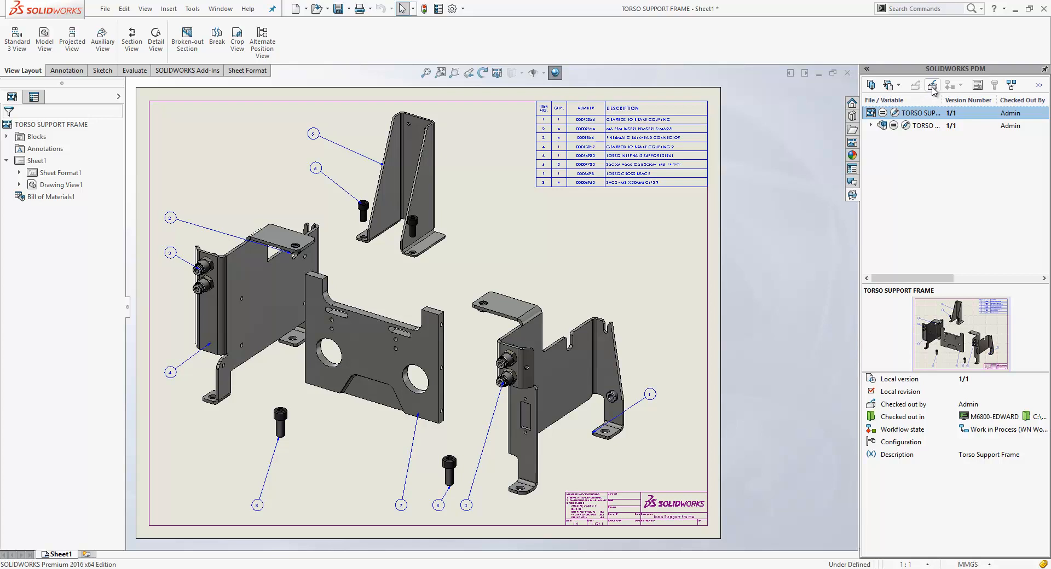
left_click(935, 88)
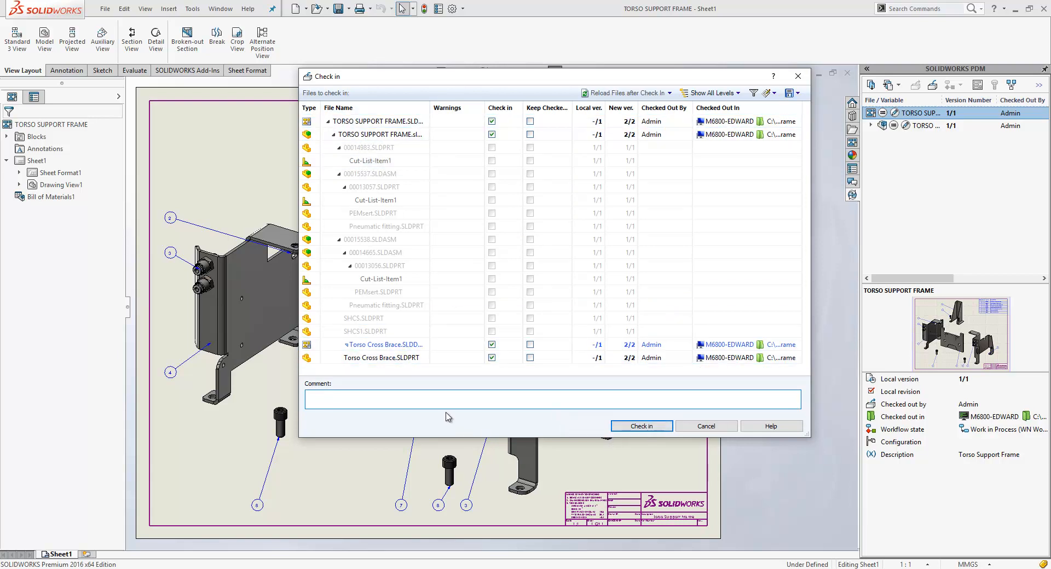
type("Holes increased in size")
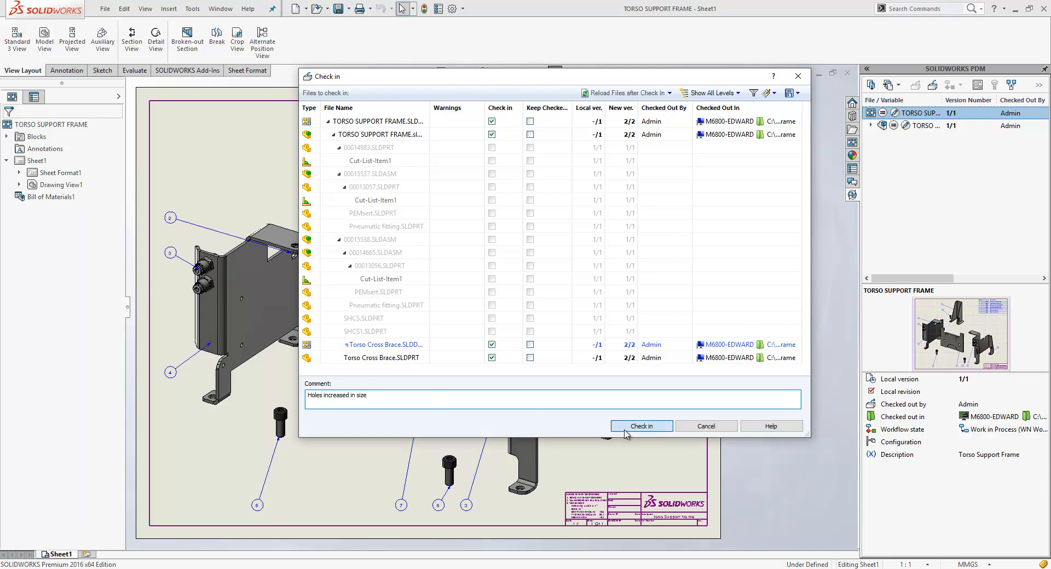
left_click(625, 426)
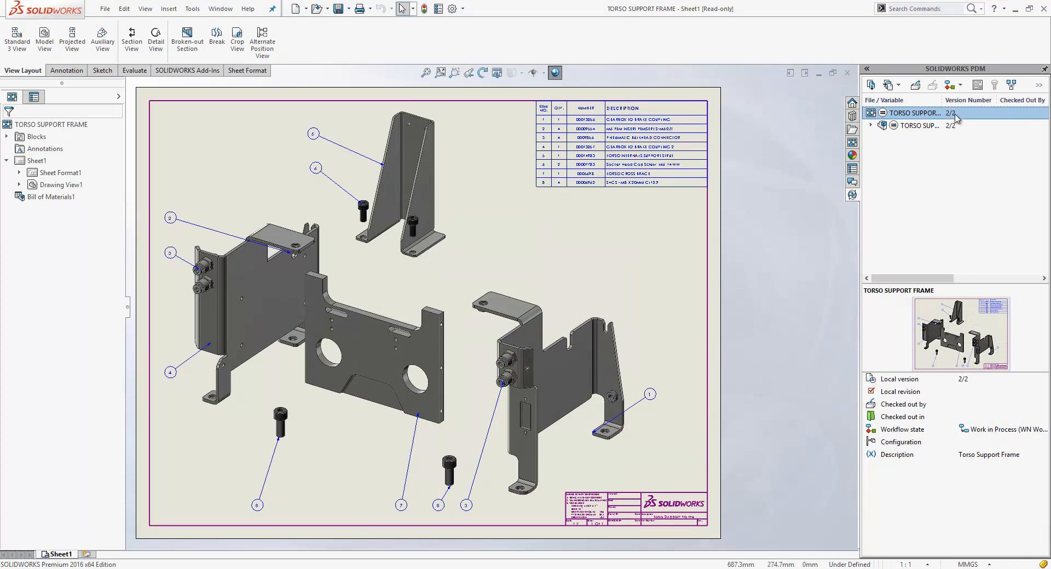
Switch to the Torso Support Frame vault folder in File Explorer, refresh it, and view the TORSO SUPPORT FRAME assembly's version information
key("alt+Tab")
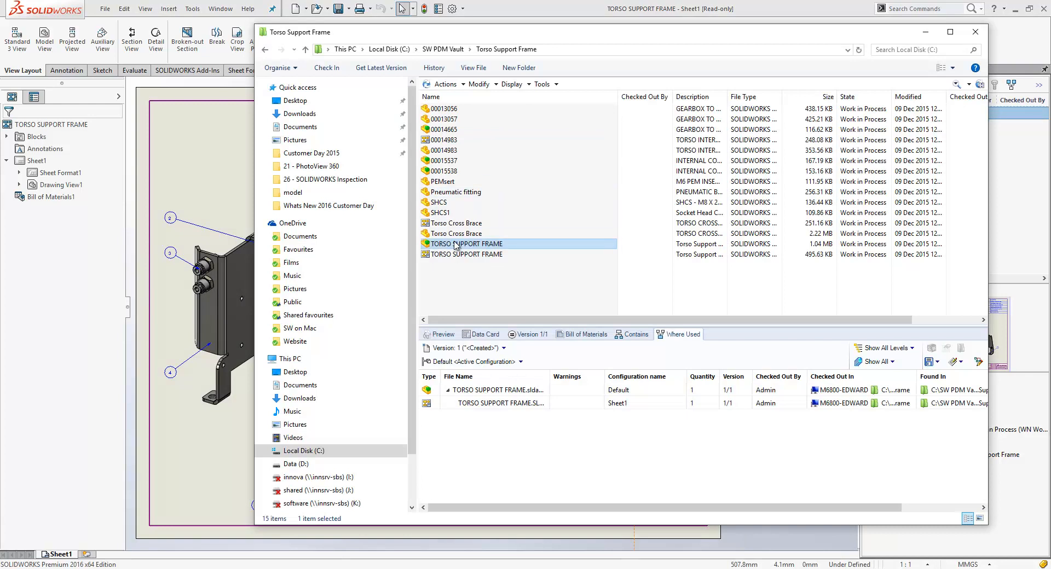
right_click(482, 282)
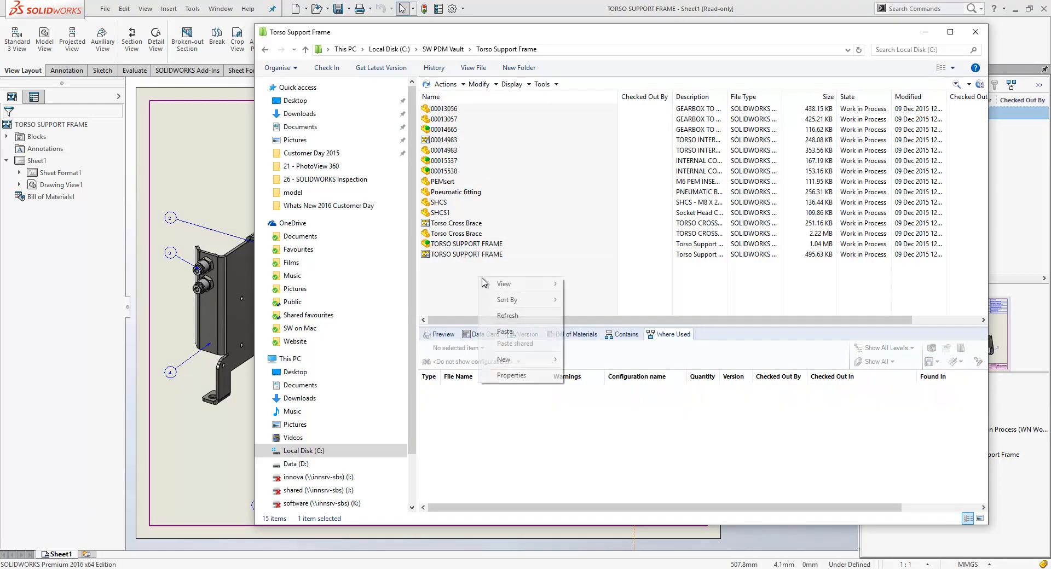
left_click(499, 318)
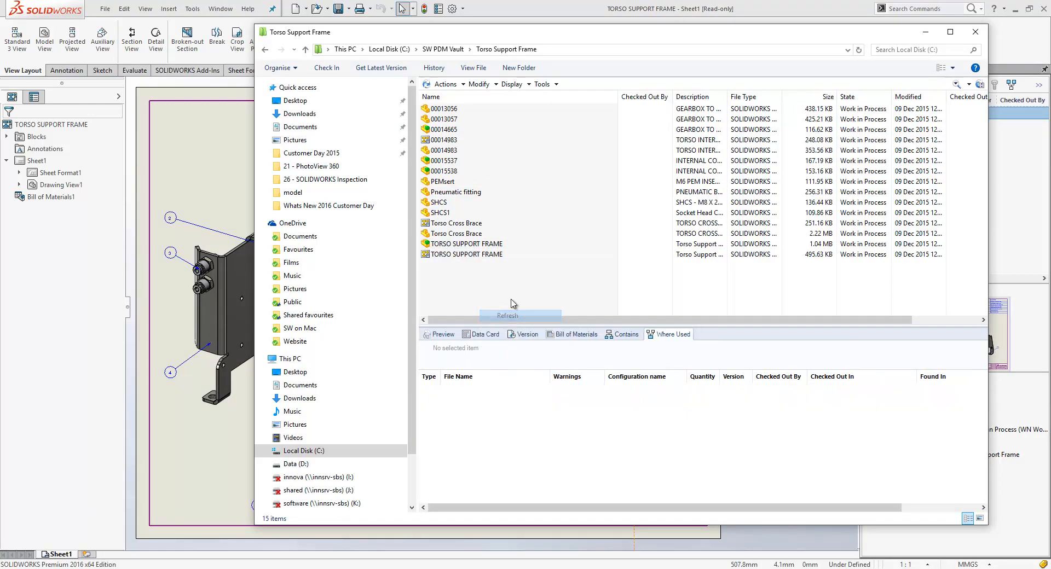
left_click(458, 246)
left_click(528, 335)
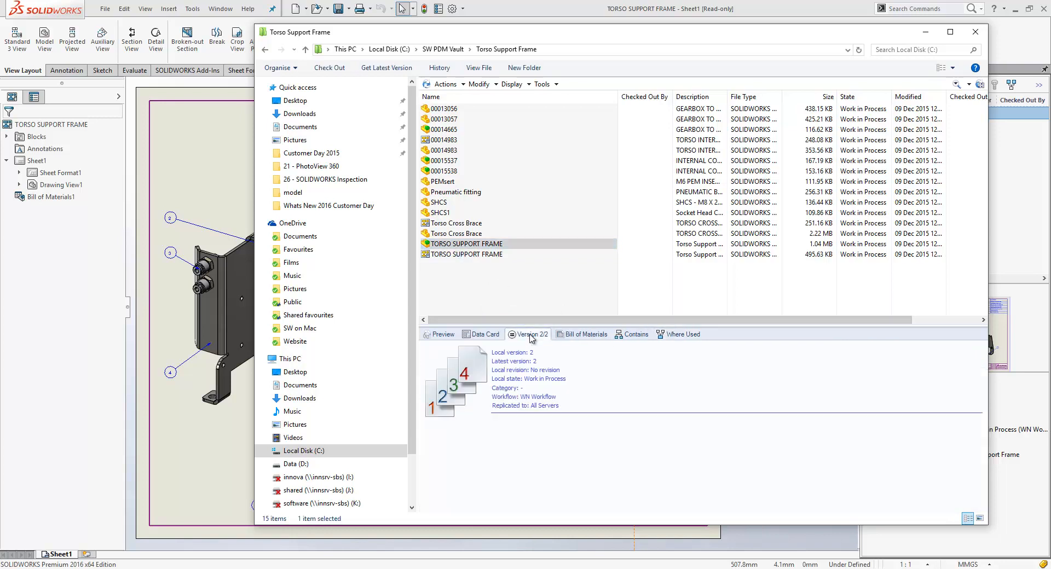
Examine which versions of the TORSO SUPPORT FRAME assembly can be retrieved from the vault
right_click(474, 244)
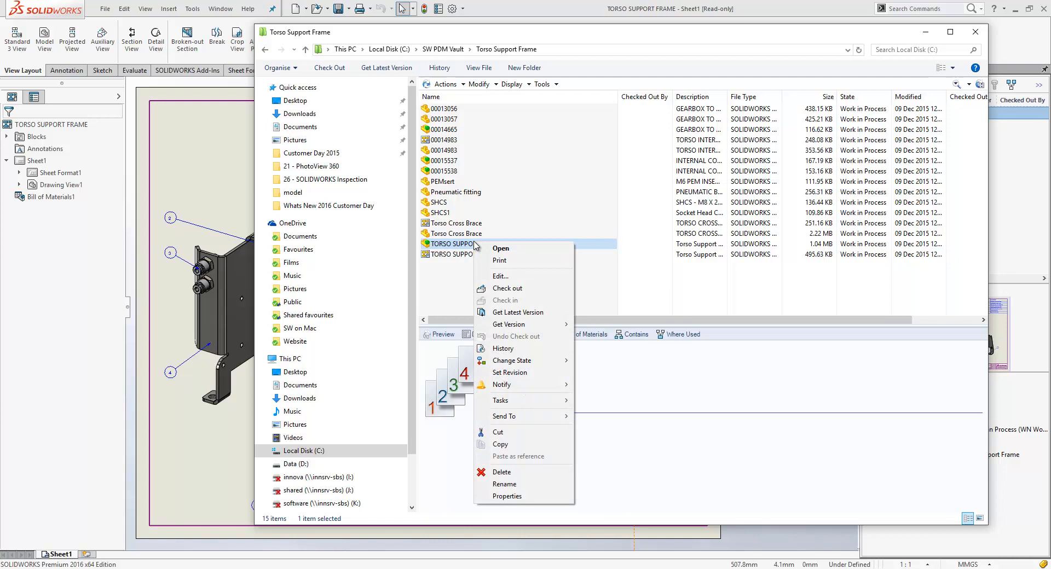
mouse_move(501, 325)
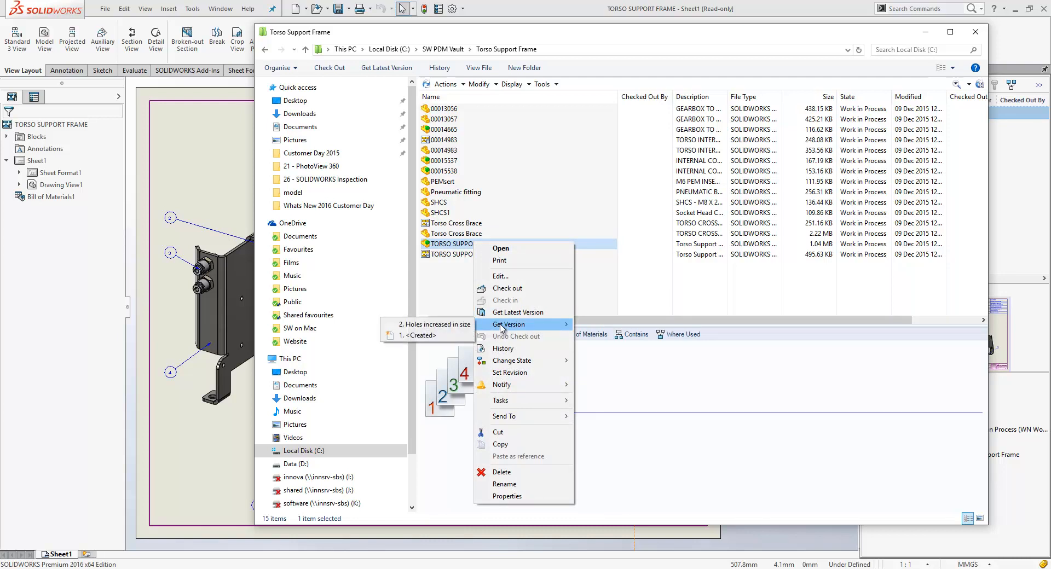
left_click(465, 289)
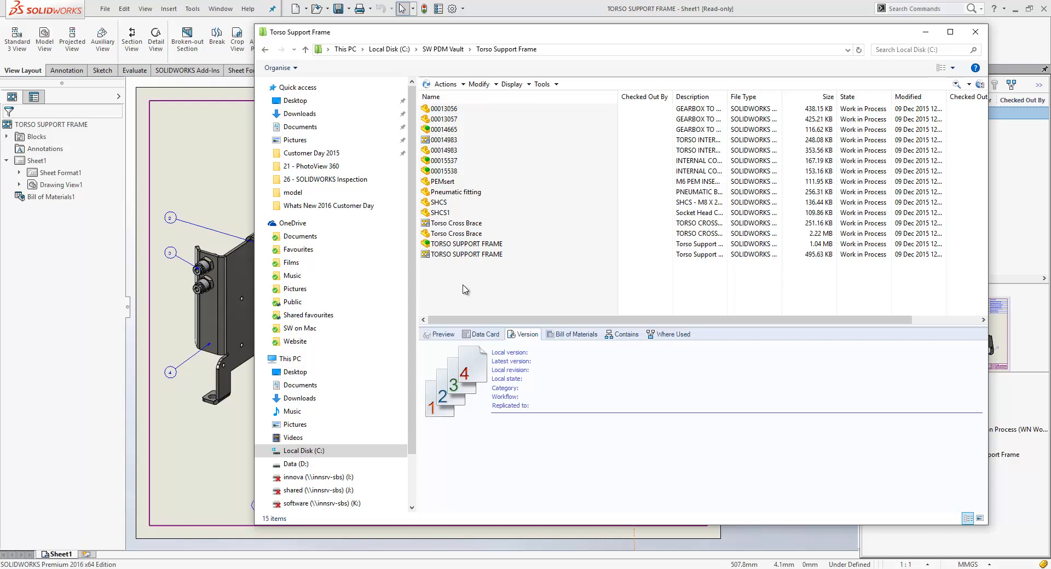
key("alt+Tab")
key("alt+Tab")
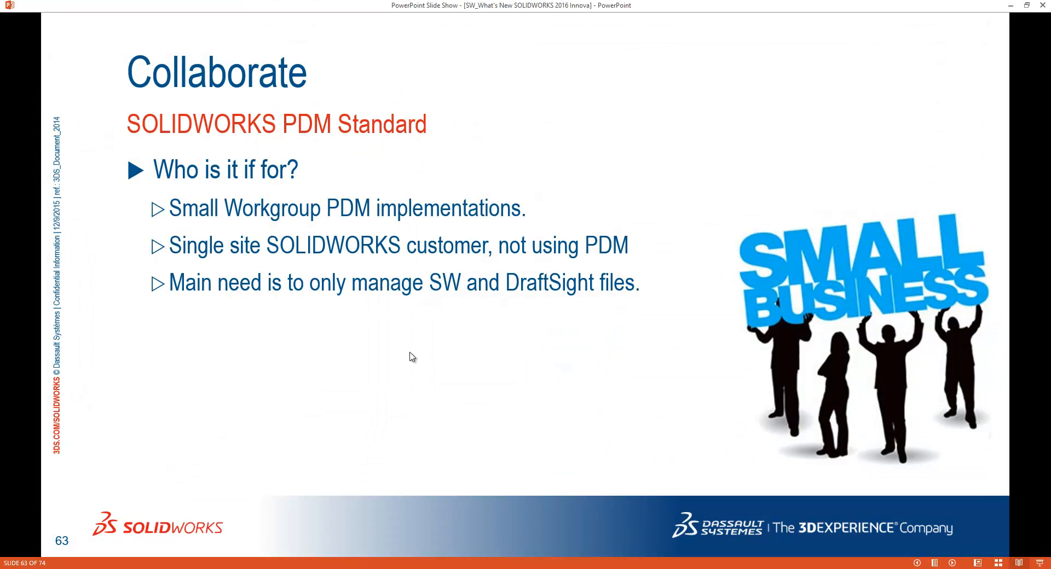
left_click(368, 378)
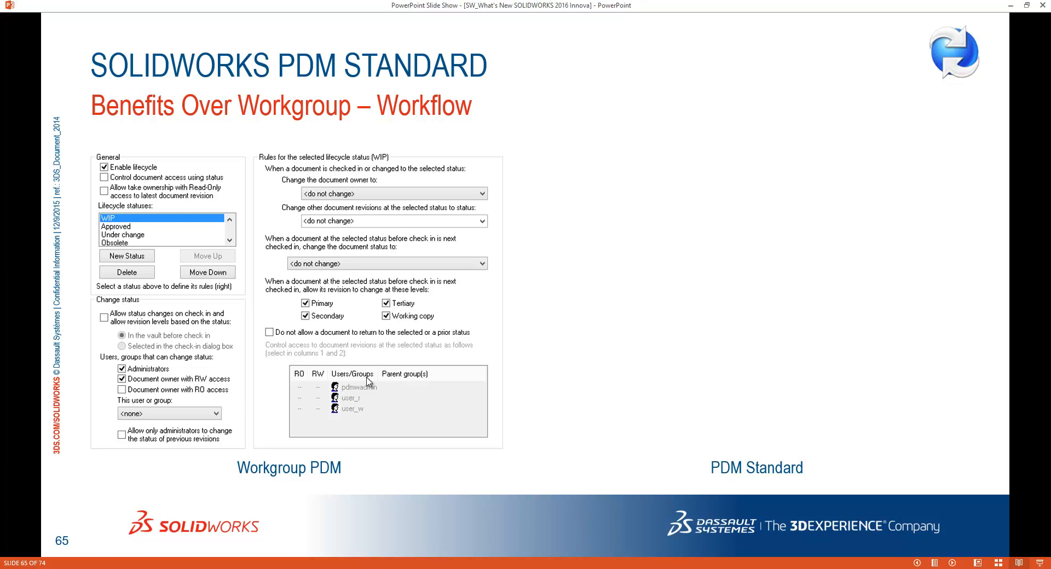
left_click(368, 377)
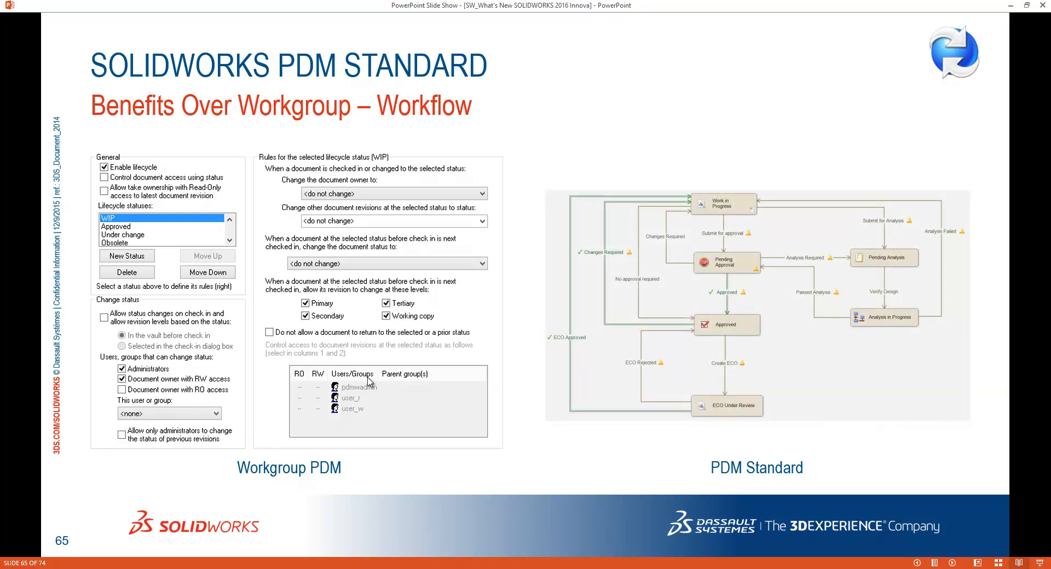